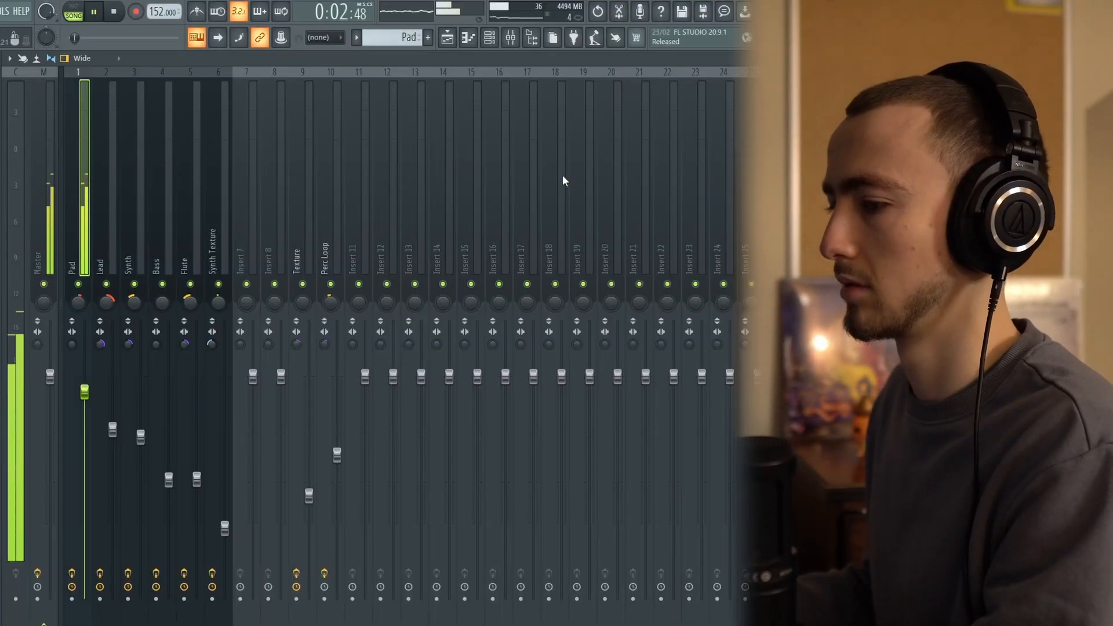
Step: Inspect the H910 Dual Harmonizer on the Pad mixer track and audition the pad
key("space")
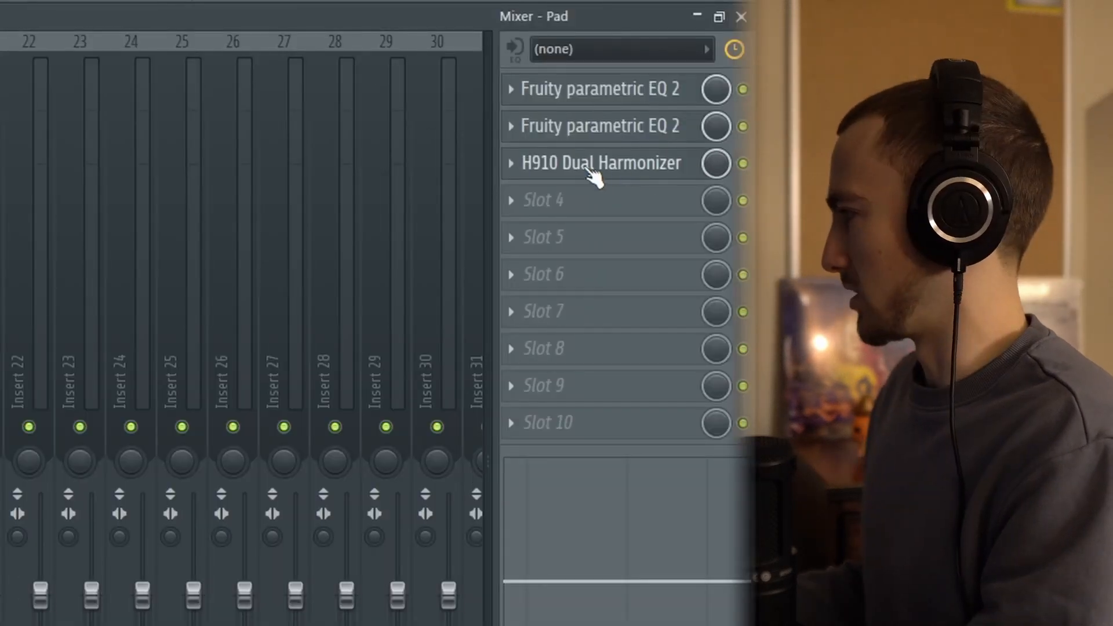
left_click(596, 174)
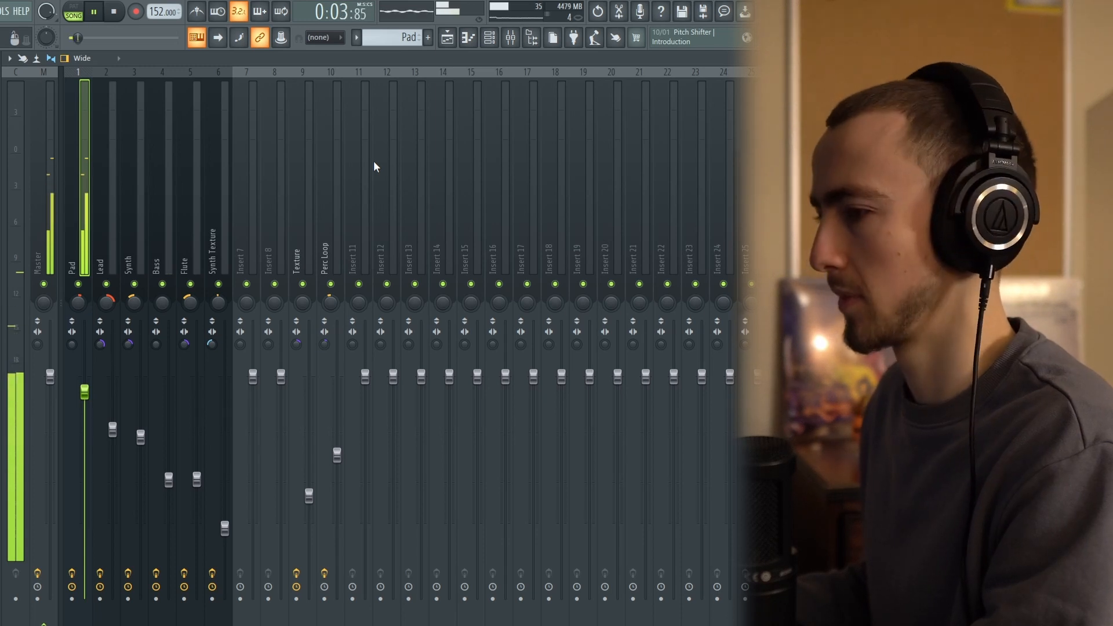
key("space")
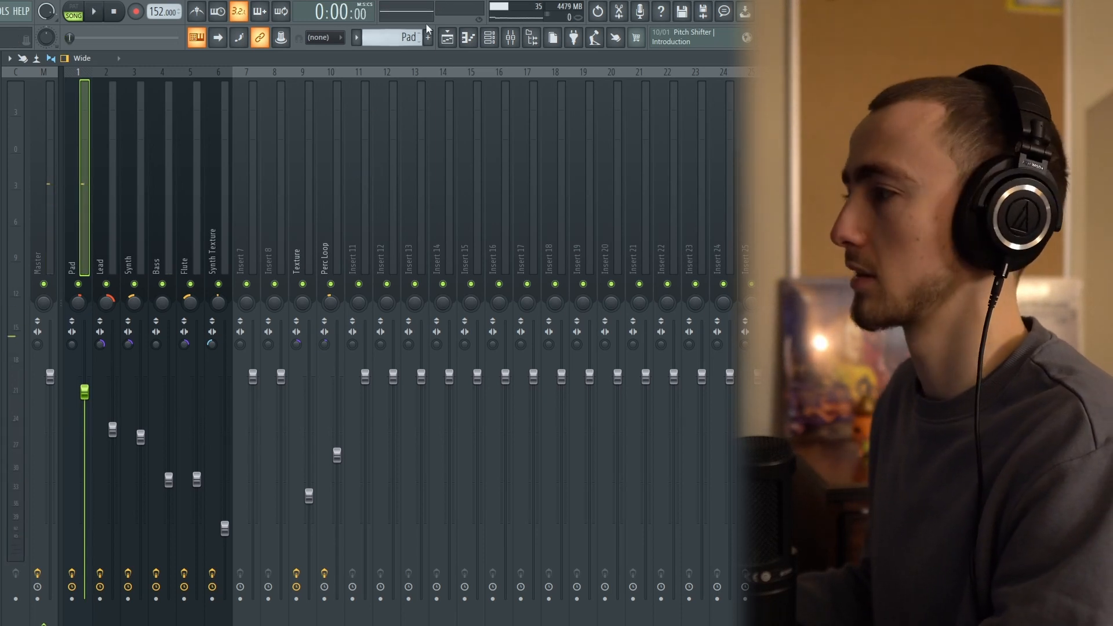
Step: Solo the Synth track in the playlist and bring up its mixer effects
left_click(447, 37)
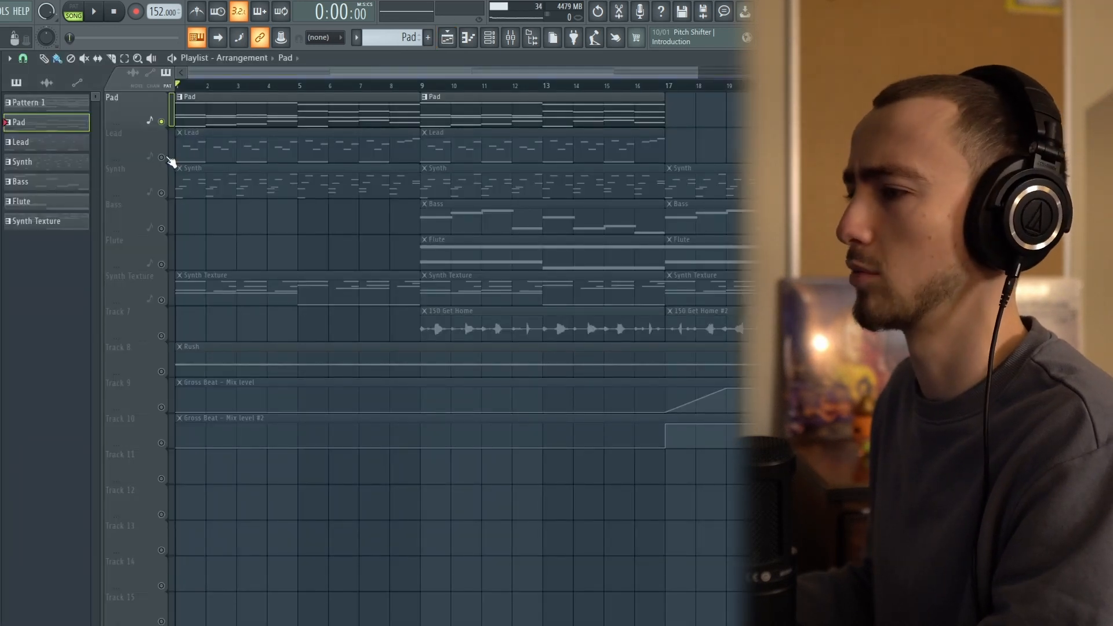
left_click(163, 194)
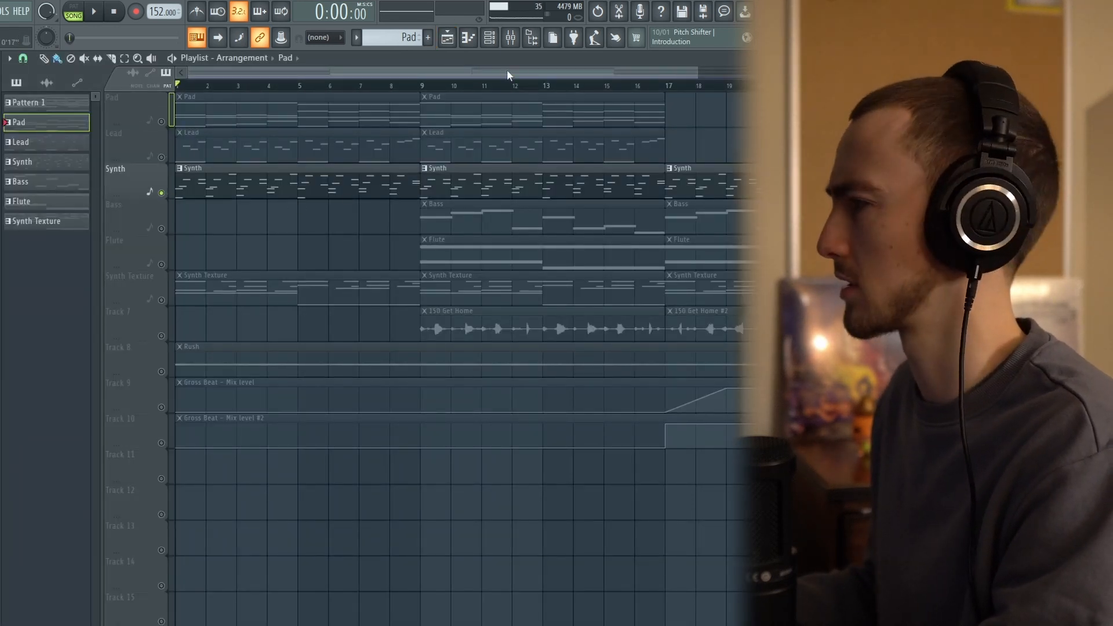
left_click(510, 38)
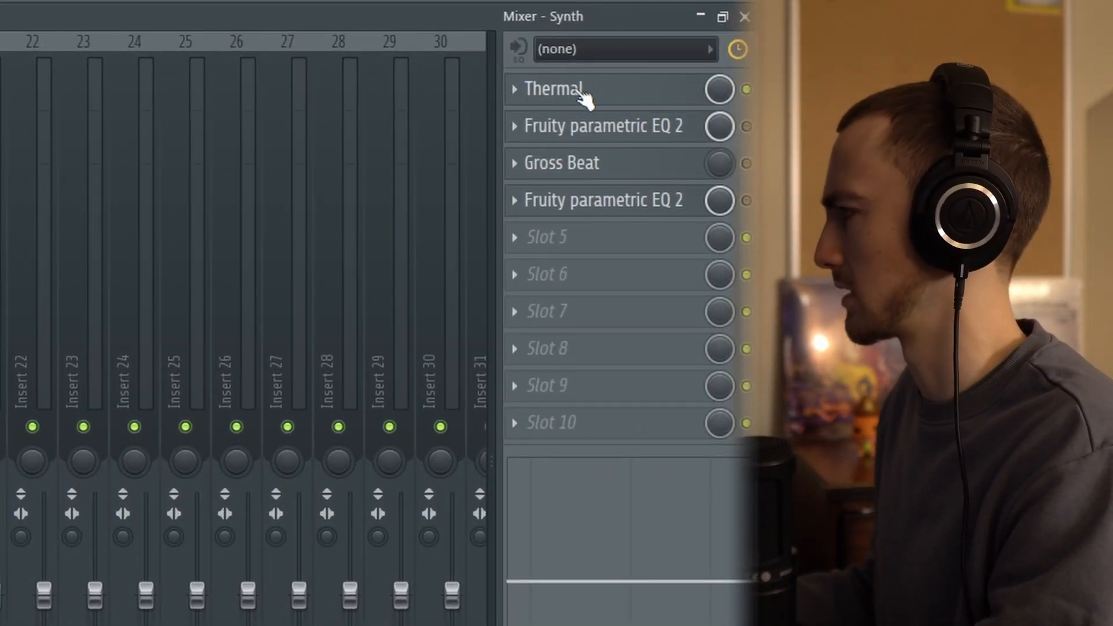
Step: Audition the Synth track while inspecting its Thermal and first Fruity parametric EQ 2 effects
left_click(629, 107)
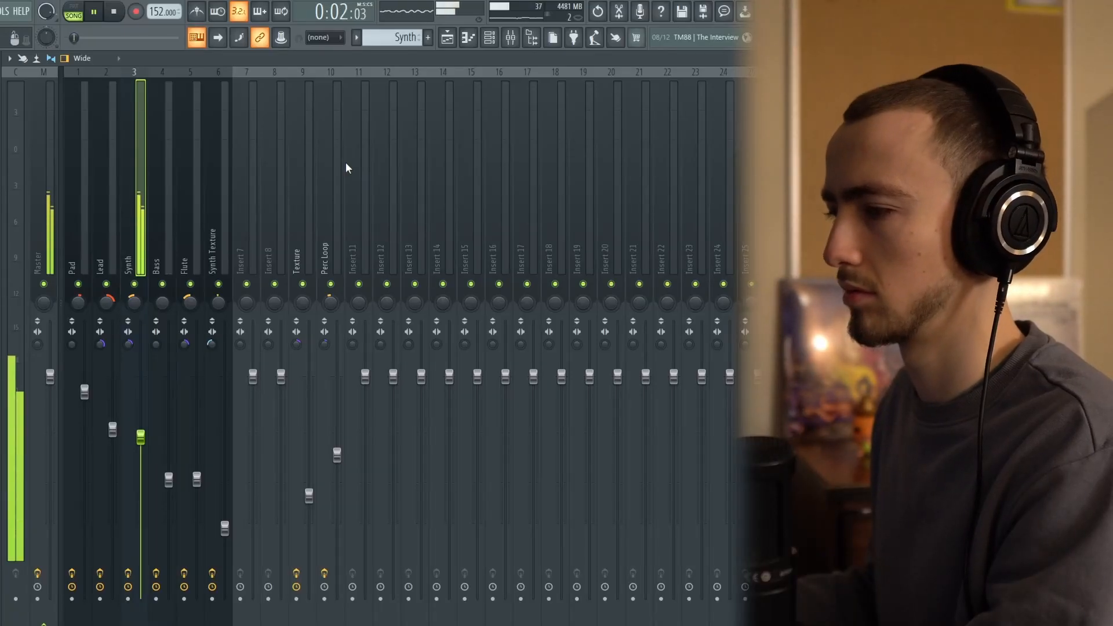
key("space")
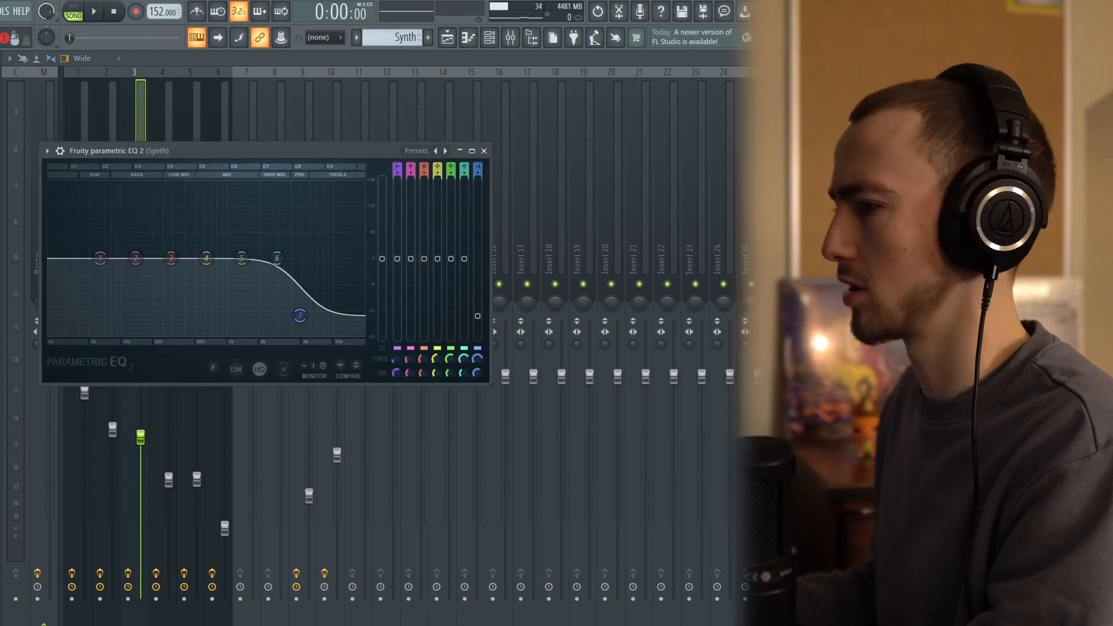
left_click(484, 151)
key("space")
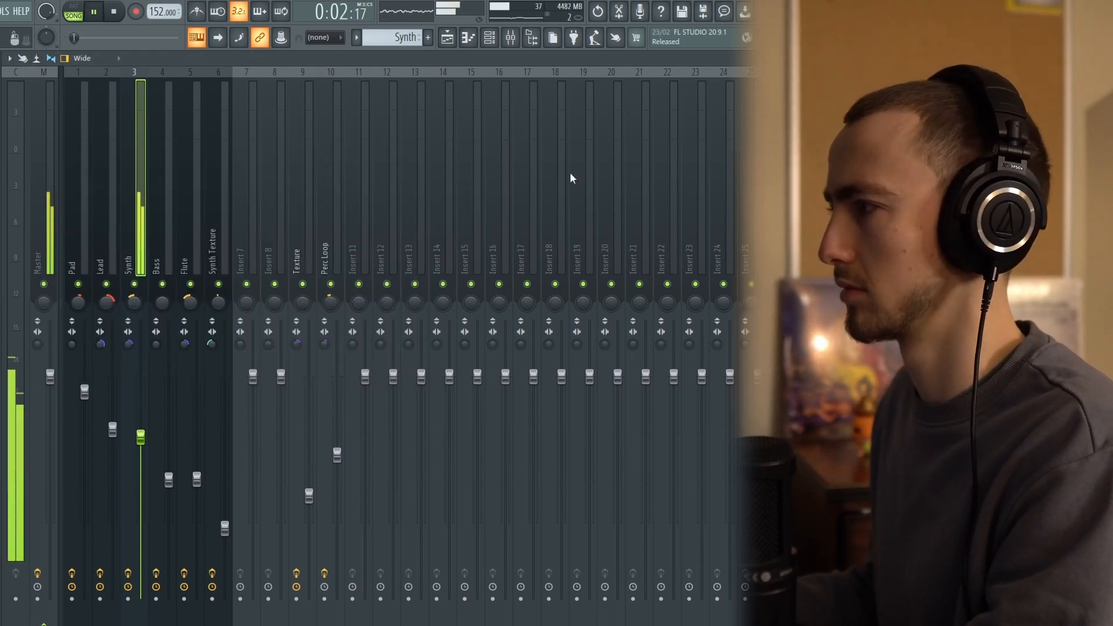
key("space")
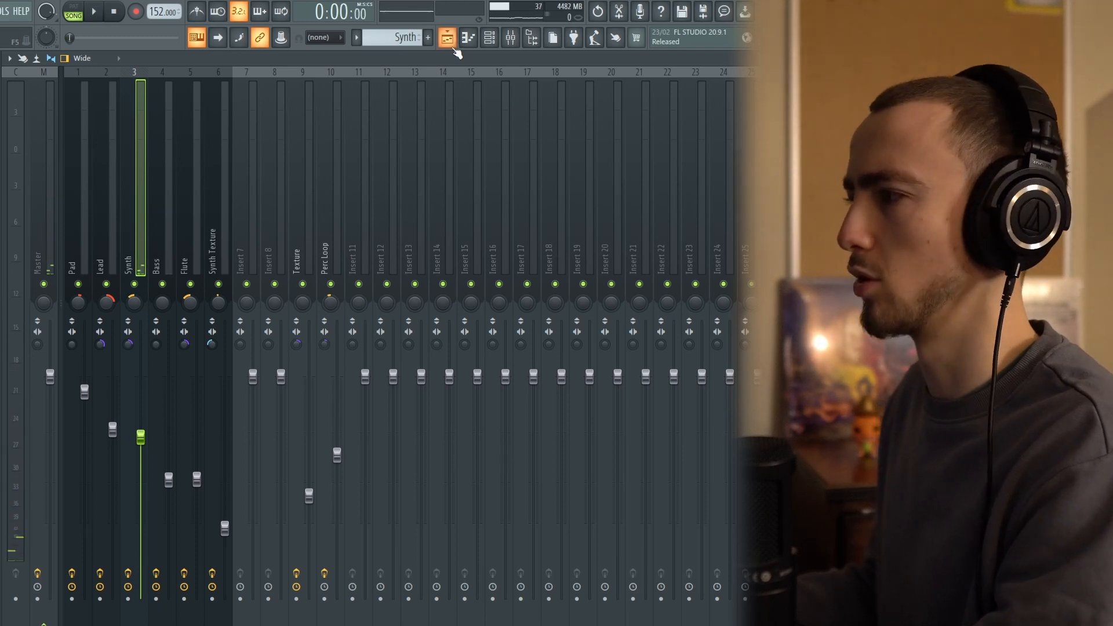
Step: Unmute the two Gross Beat mix level automation tracks (9 and 10) alongside the Synth and place the playhead at bar 17
left_click(448, 39)
scroll(303, 388, "down", 3)
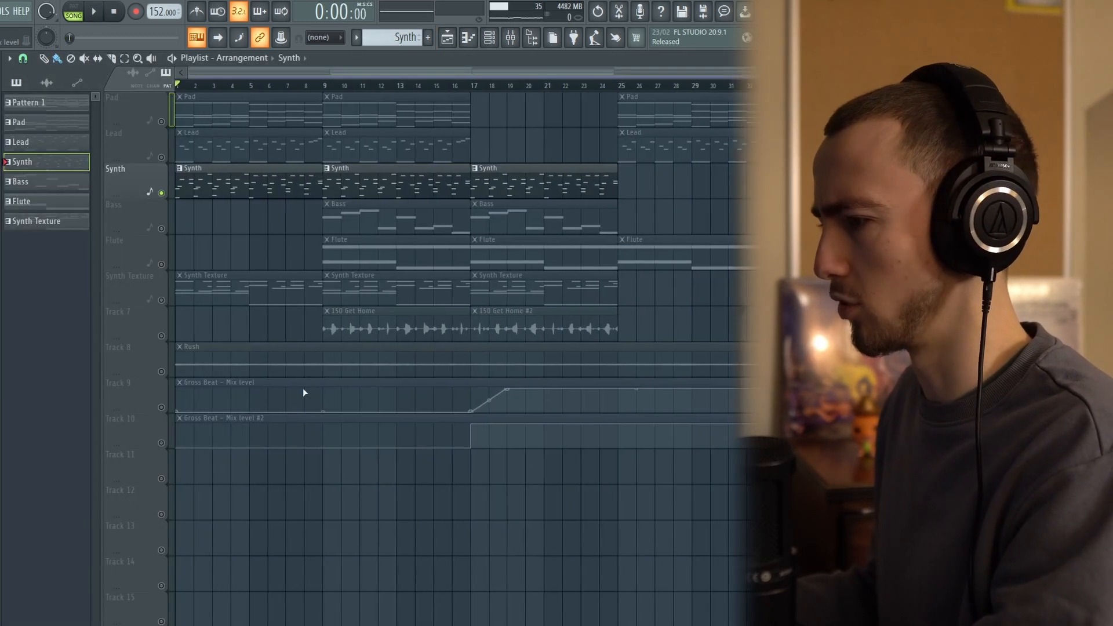
left_click(162, 408)
left_click(162, 443)
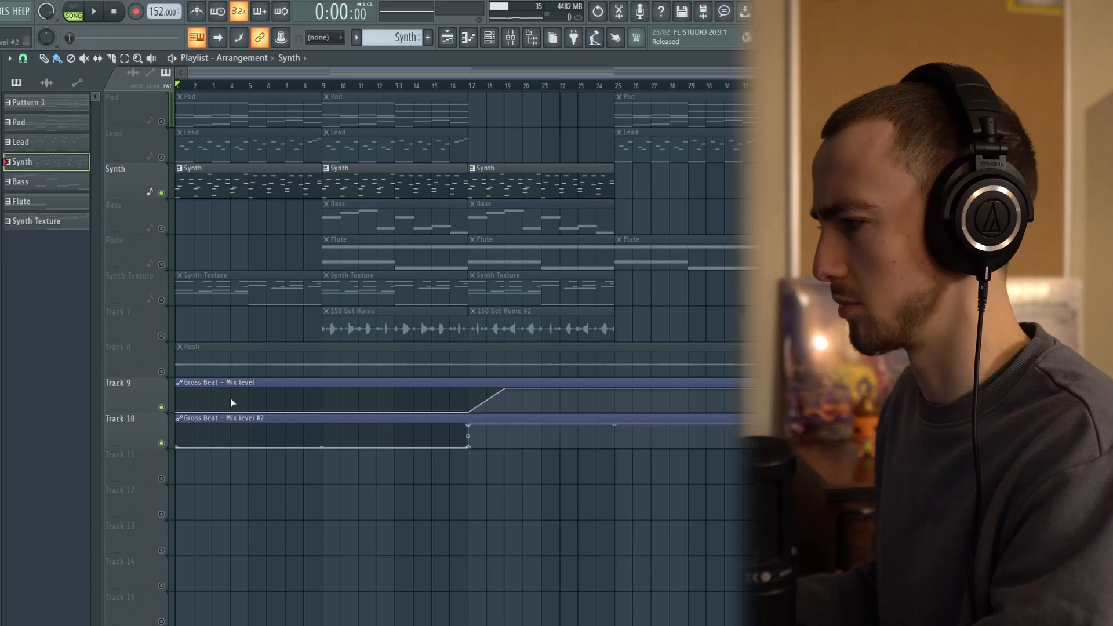
left_click(471, 87)
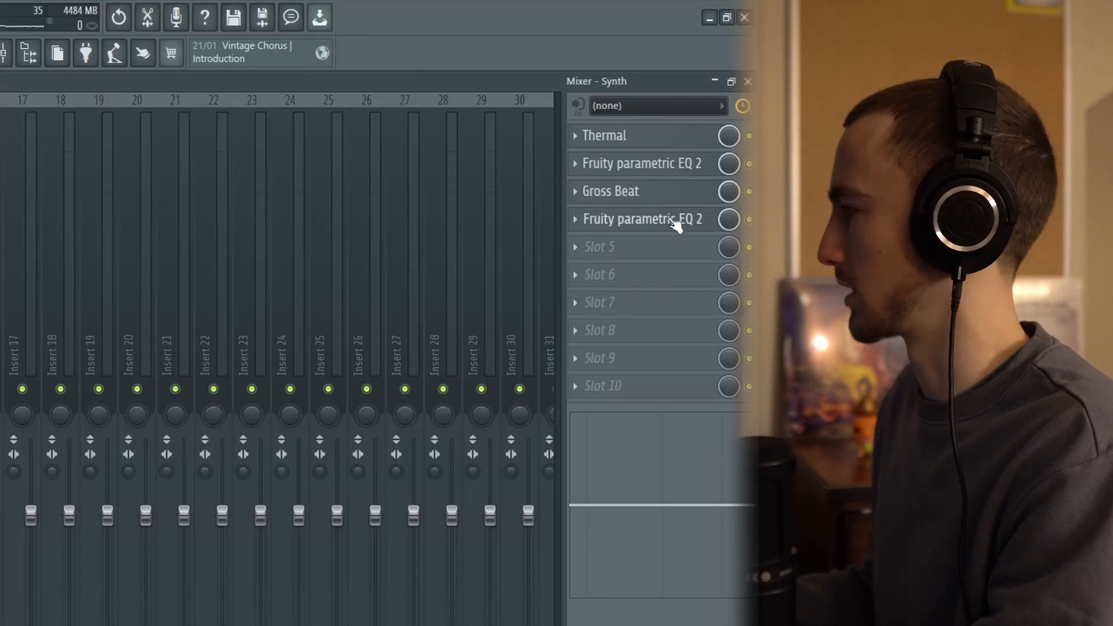
Step: Inspect the Fruity parametric EQ 2 after Gross Beat on the Synth mixer track and audition the passage from bar 17
left_click(674, 223)
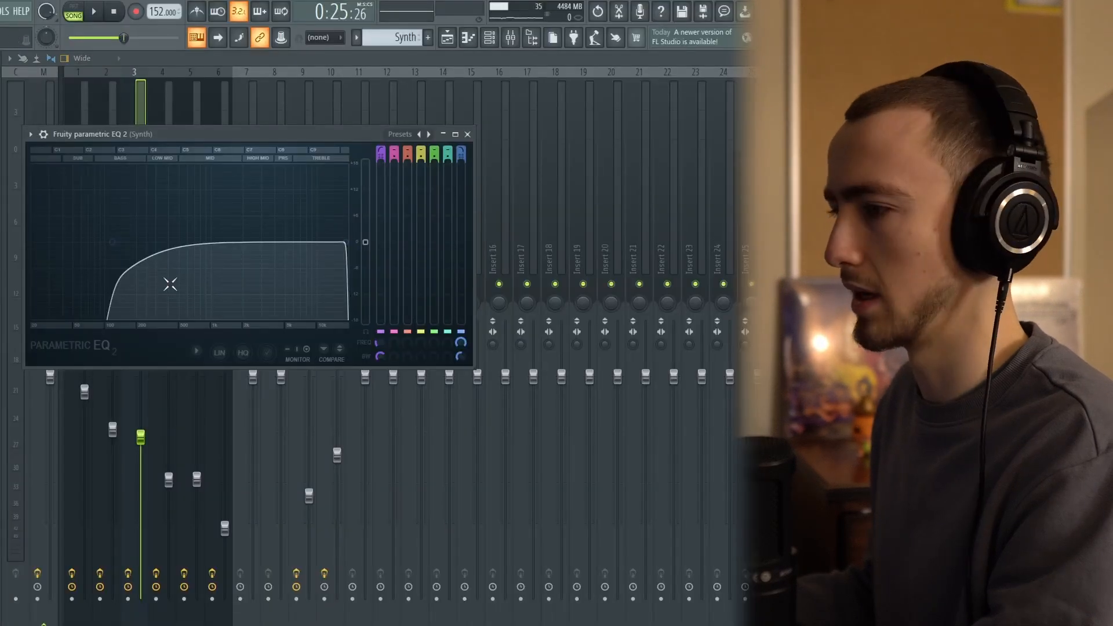
key("space")
left_click(467, 135)
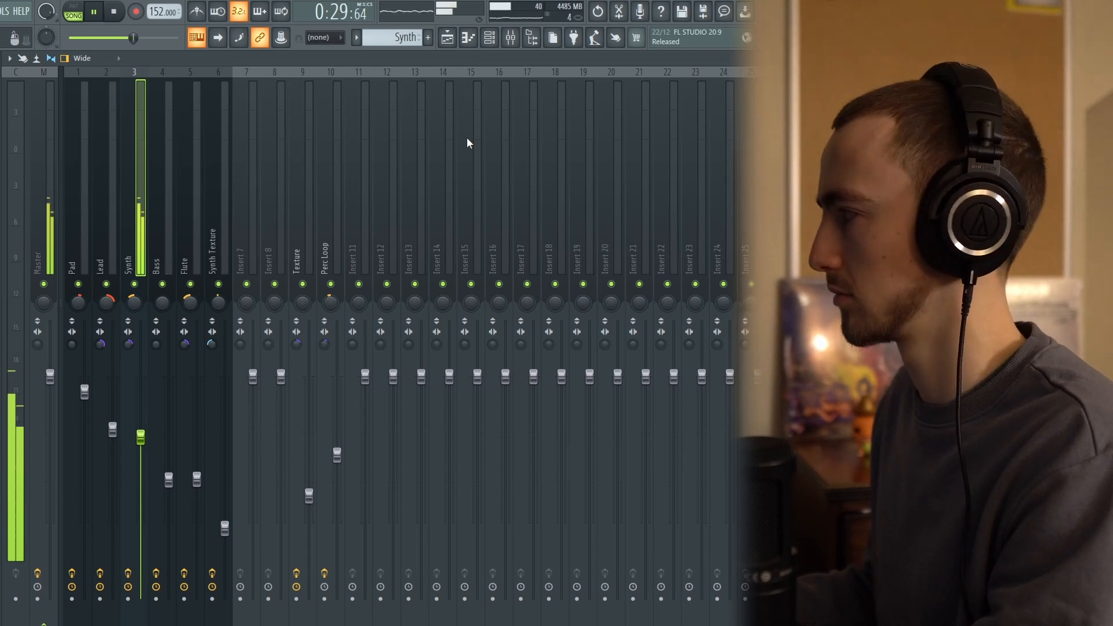
key("space")
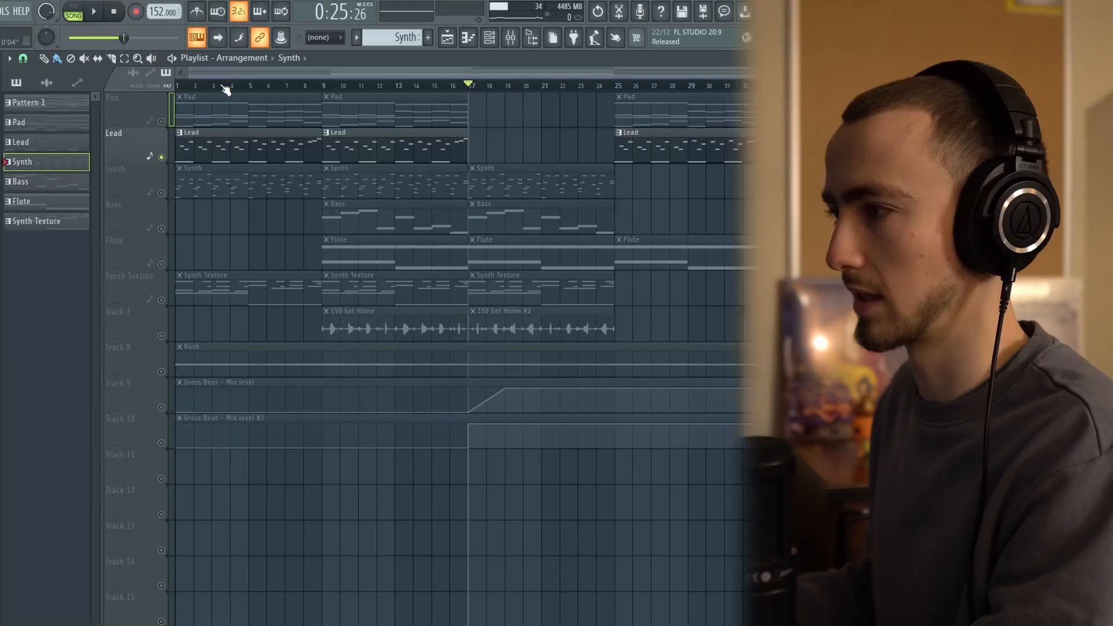
Step: Return the playhead to the song start and check the instruments loaded on the Synth and Lead channels
key("Home")
left_click(490, 39)
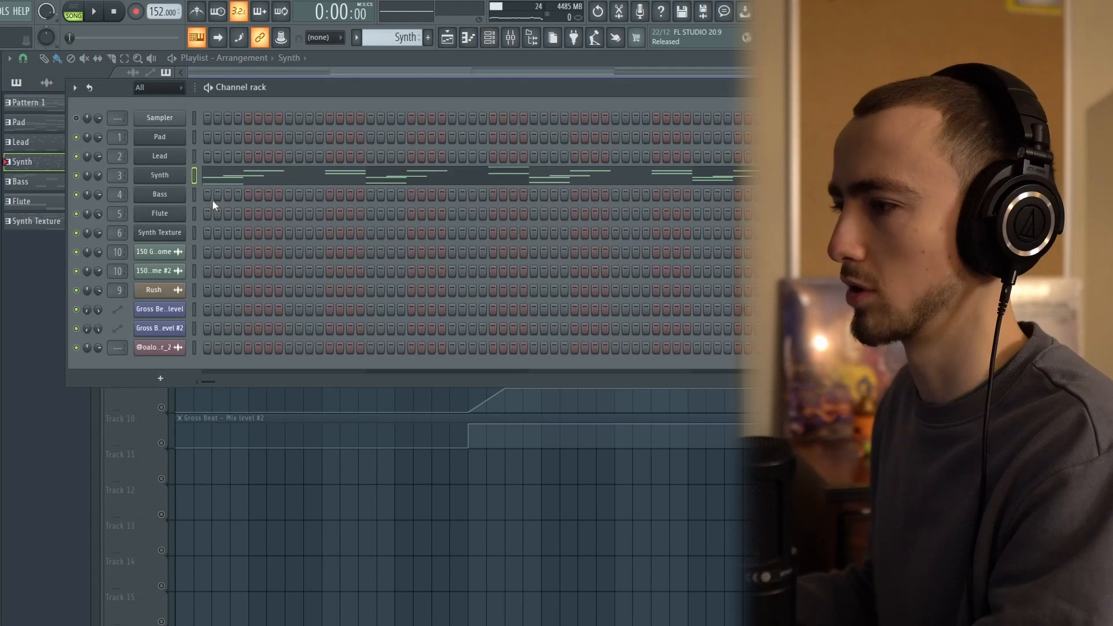
left_click(176, 183)
mouse_move(580, 249)
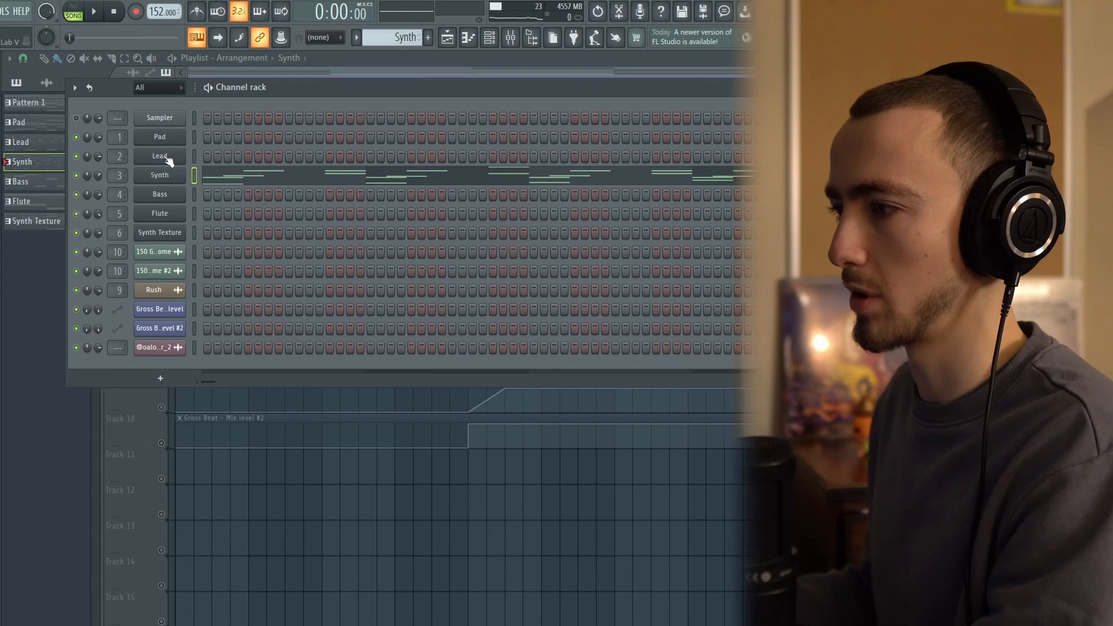
left_click(167, 160)
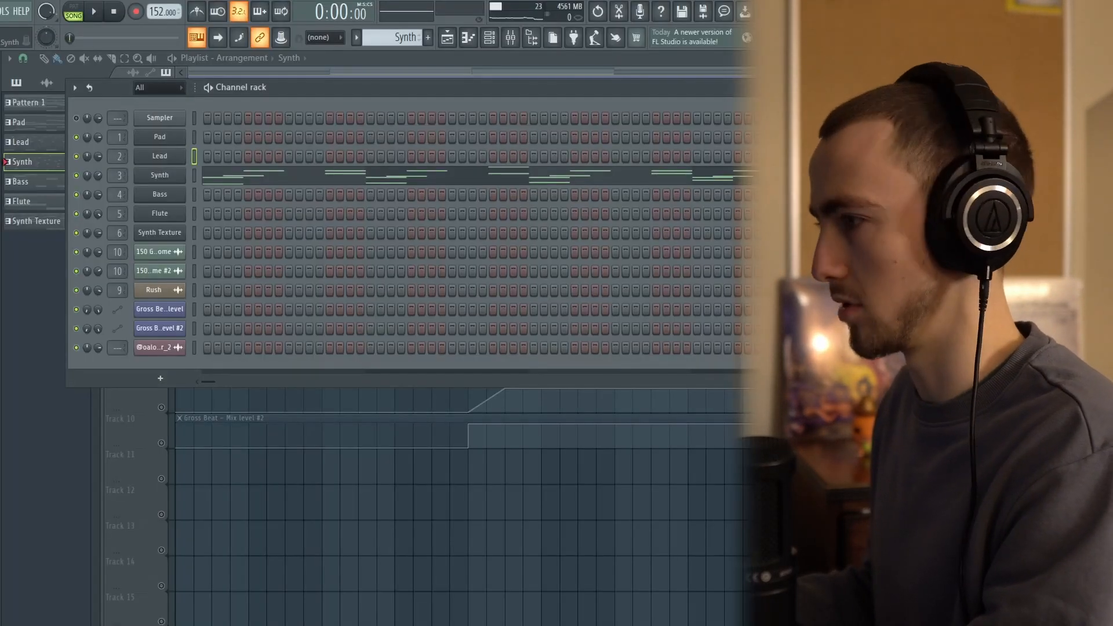
key("F6")
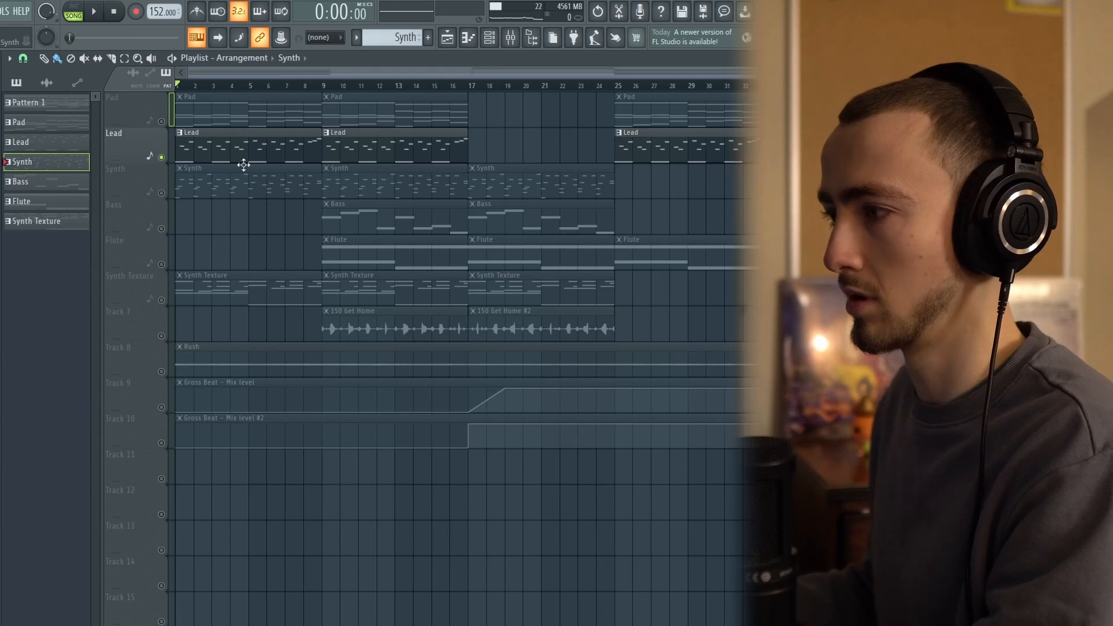
Step: Audition the Lead track while inspecting its second Fruity parametric EQ 2 and the Delay TAPE-201 dry/wet setting
key("space")
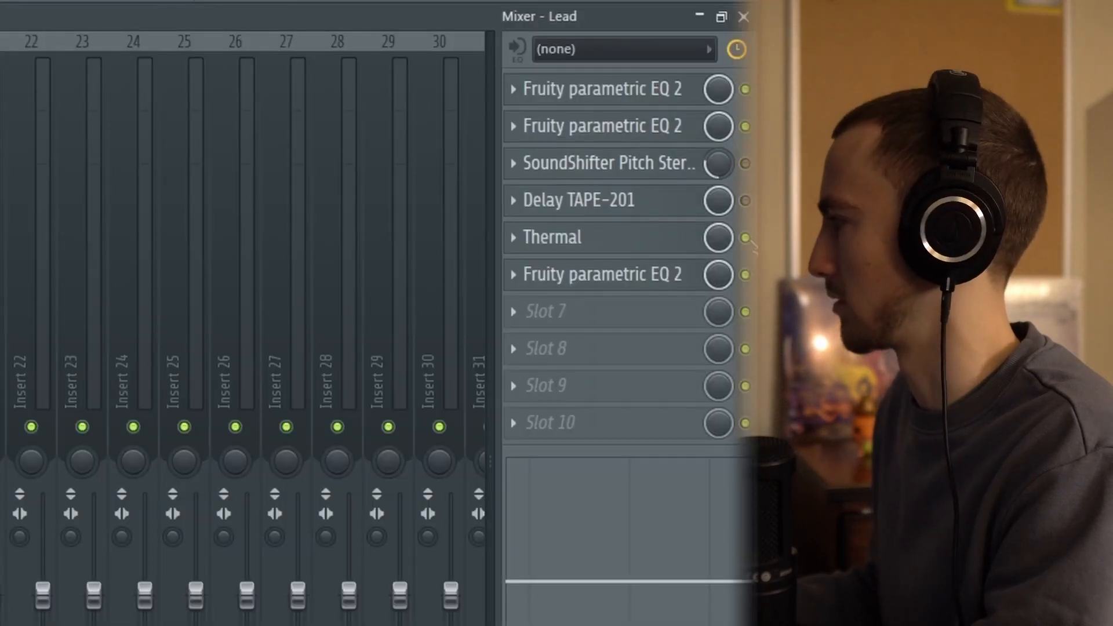
left_click(658, 123)
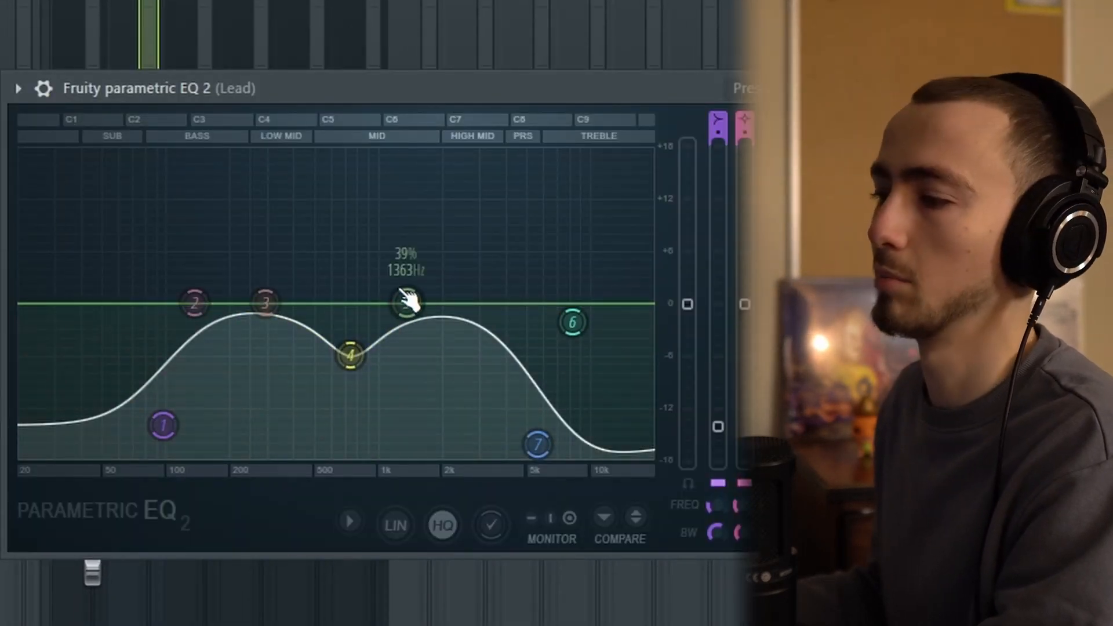
key("space")
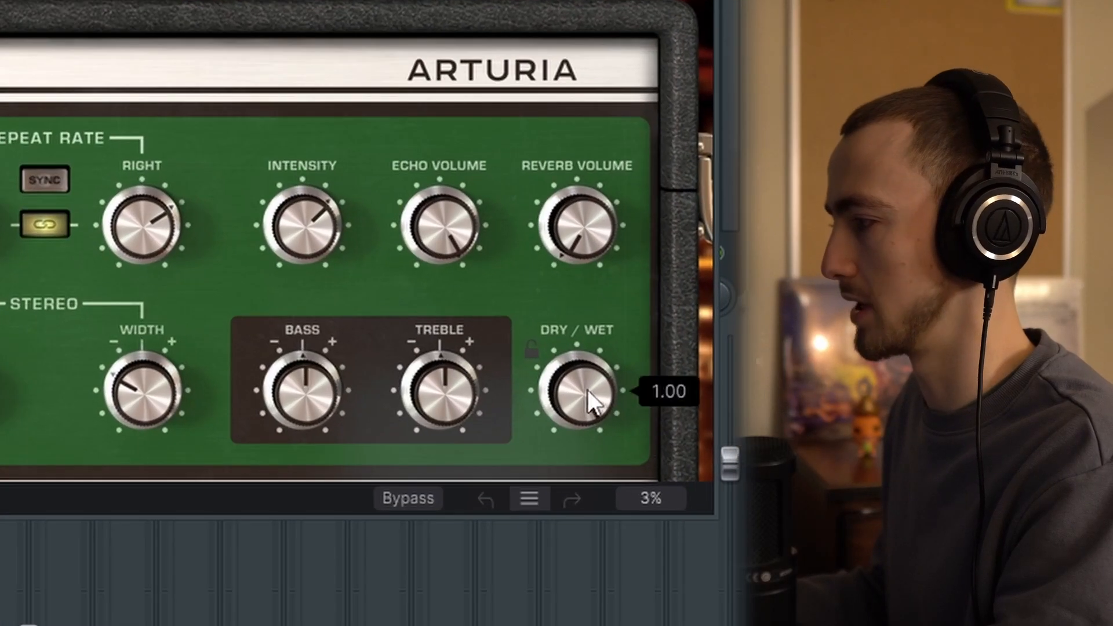
mouse_move(342, 263)
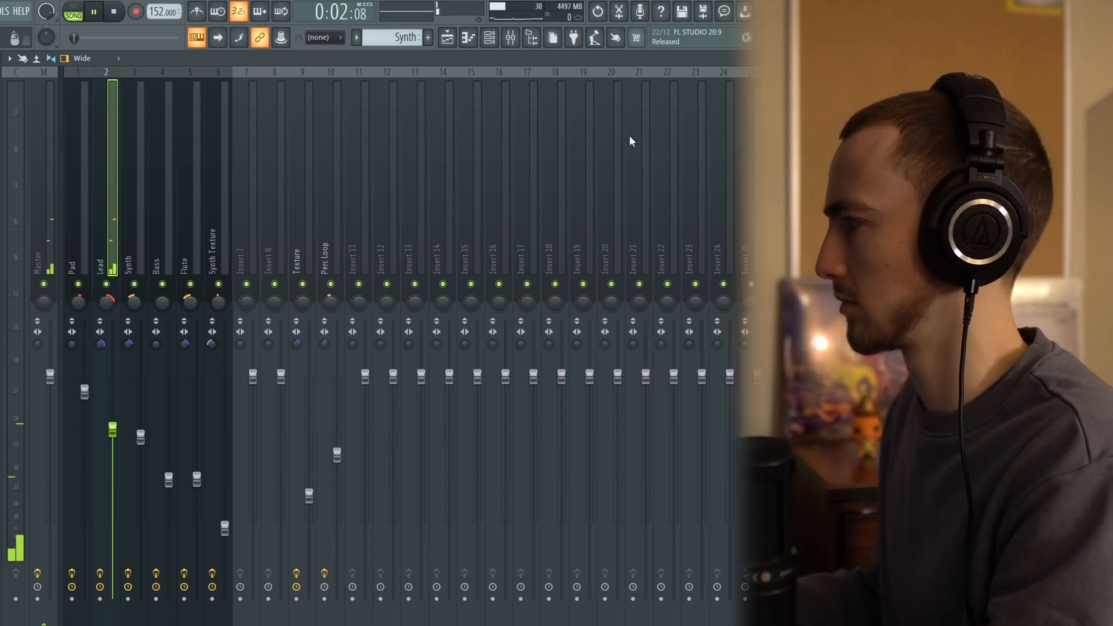
key("space")
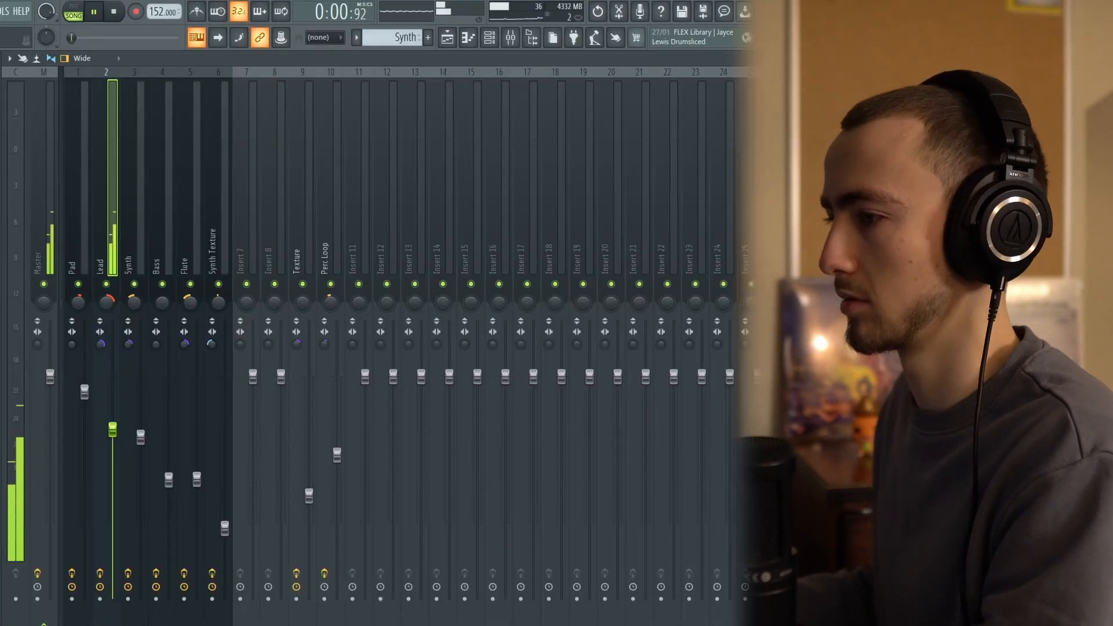
key("space")
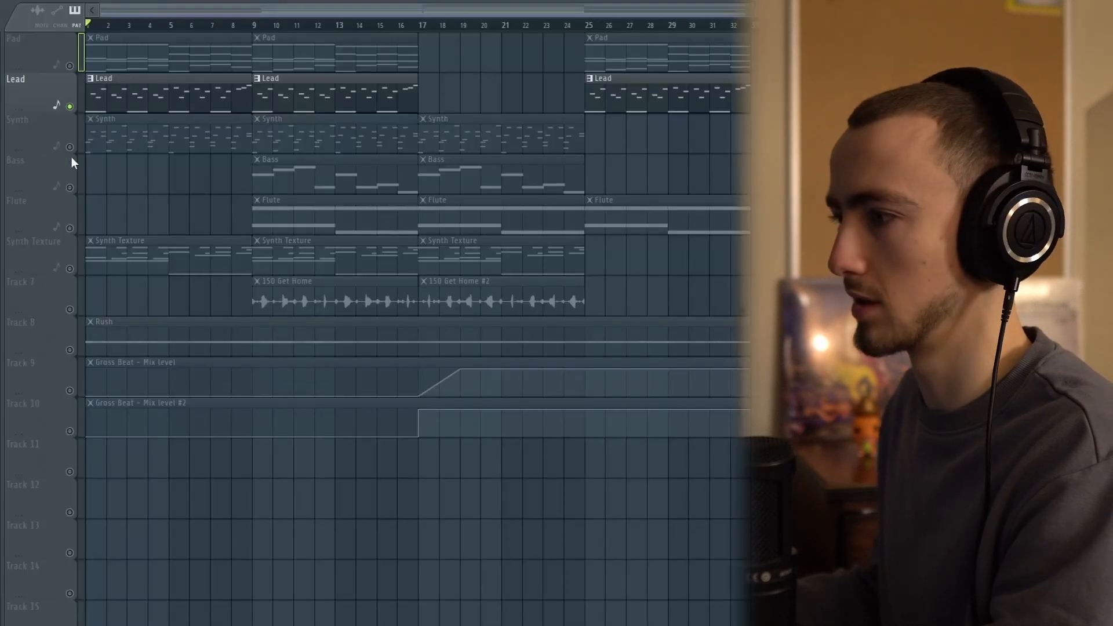
Step: Unmute the Synth and Pad tracks alongside the Lead and audition the three together from the start
left_click(70, 146)
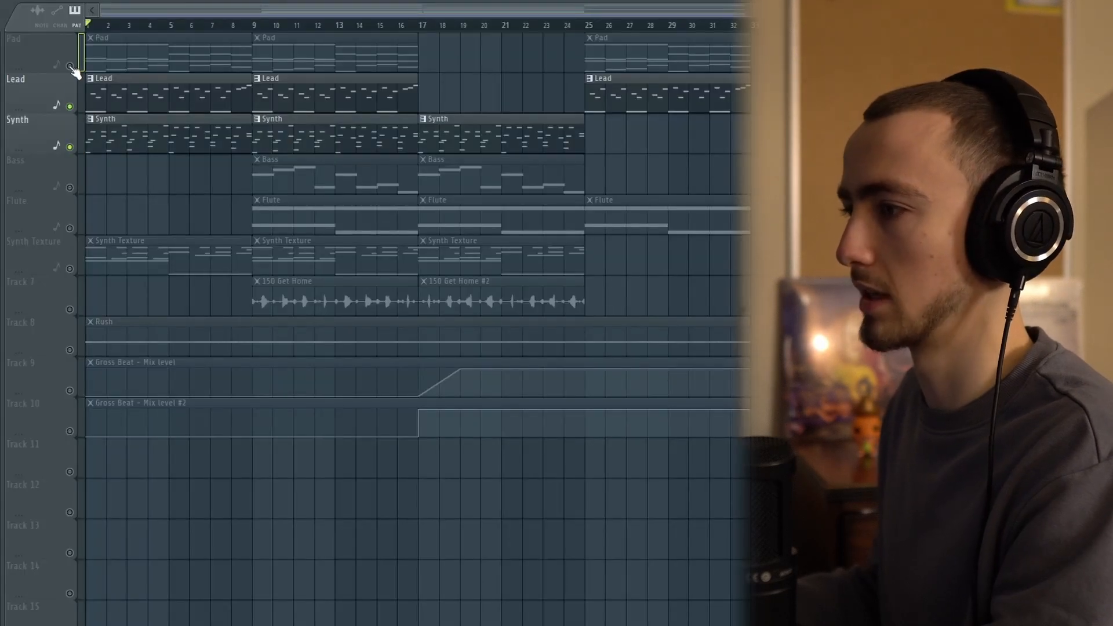
left_click(70, 66)
key("space")
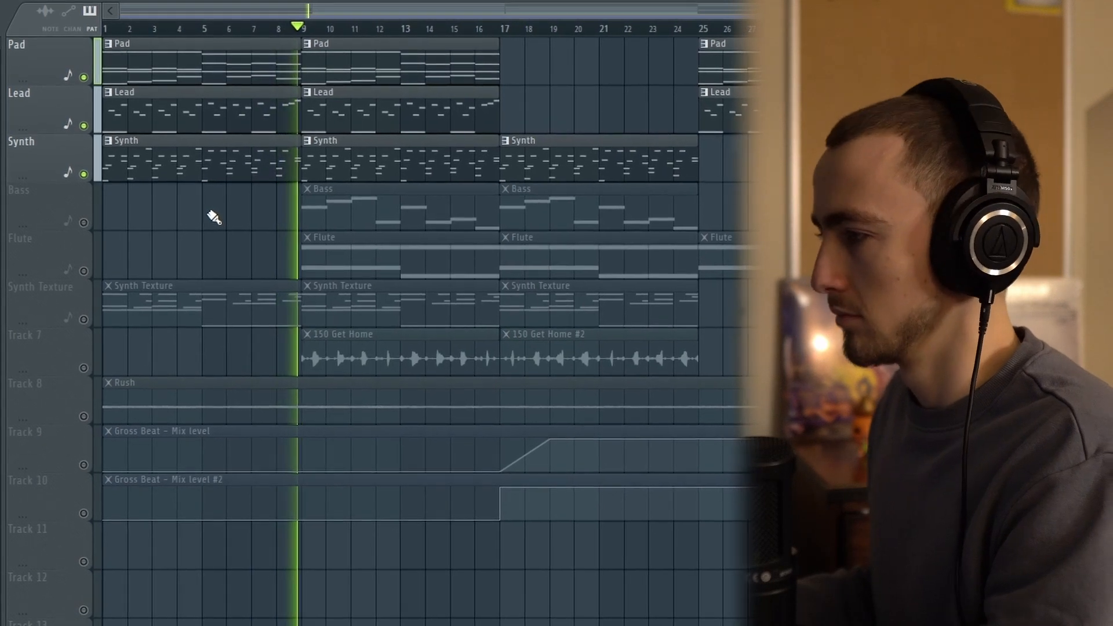
key("space")
Step: Solo the Synth Texture track and inspect its second mixer effect, a Fruity parametric EQ 2, and its channel instrument
right_click(83, 317)
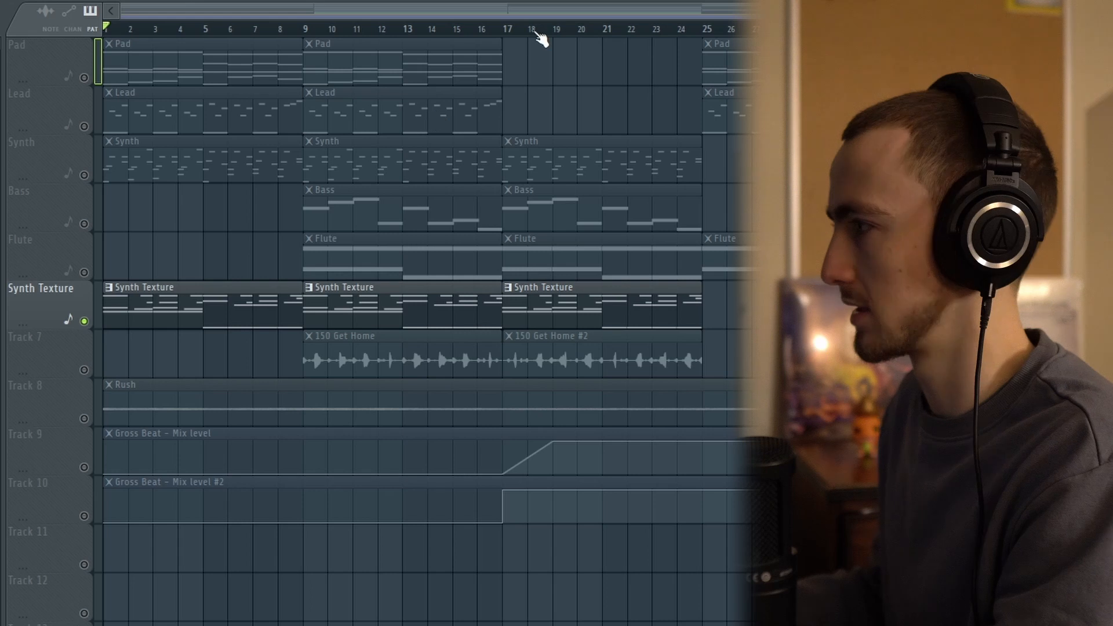
left_click(511, 38)
left_click(227, 225)
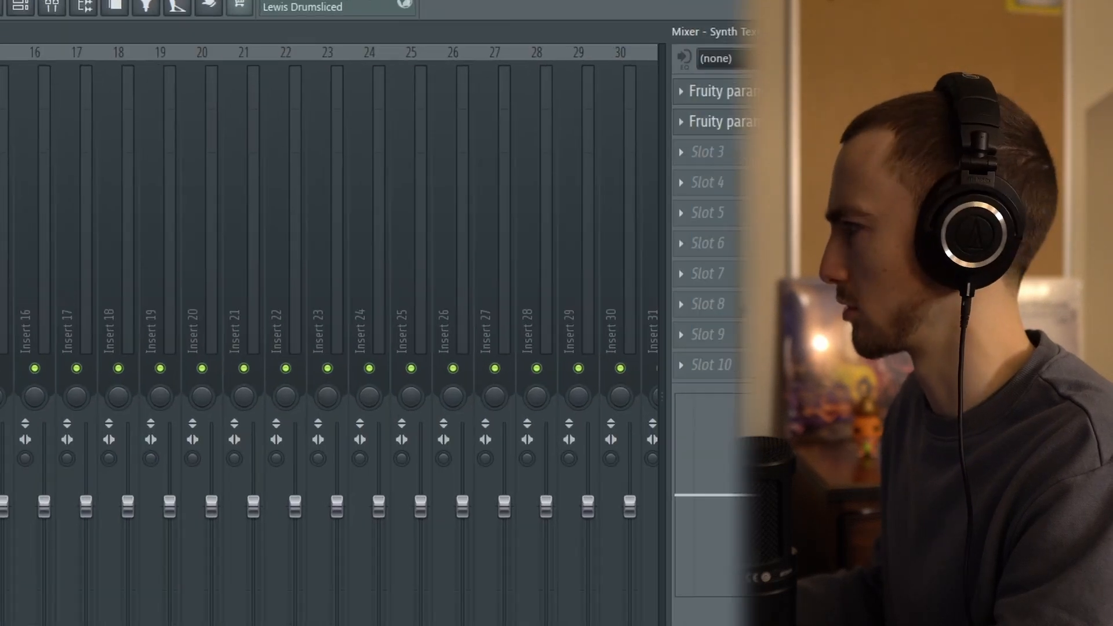
left_click(624, 126)
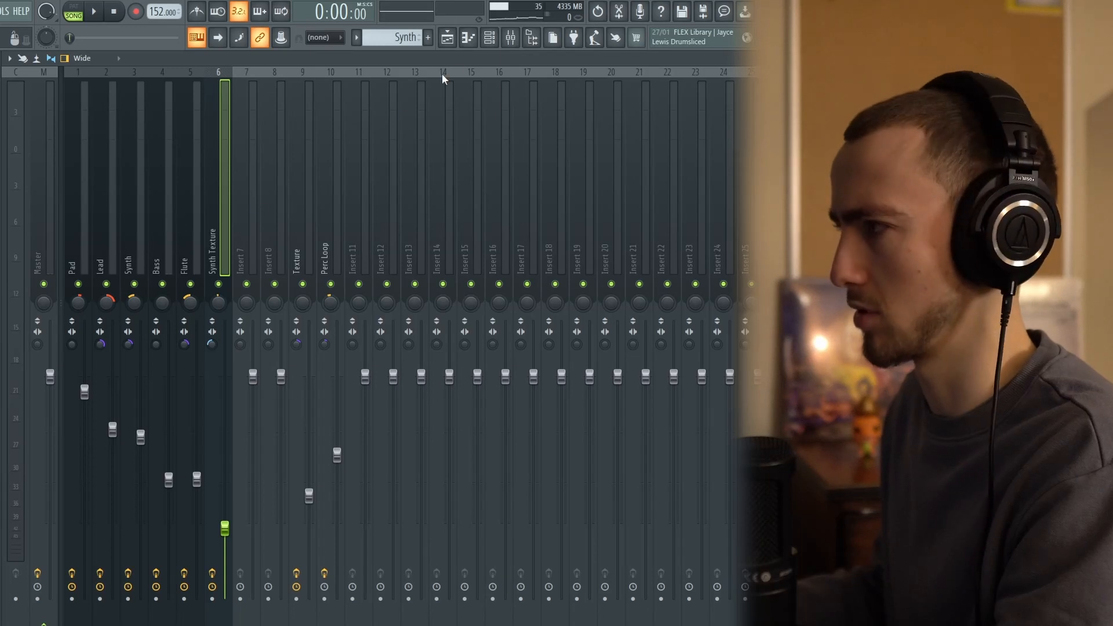
left_click(494, 40)
left_click(172, 238)
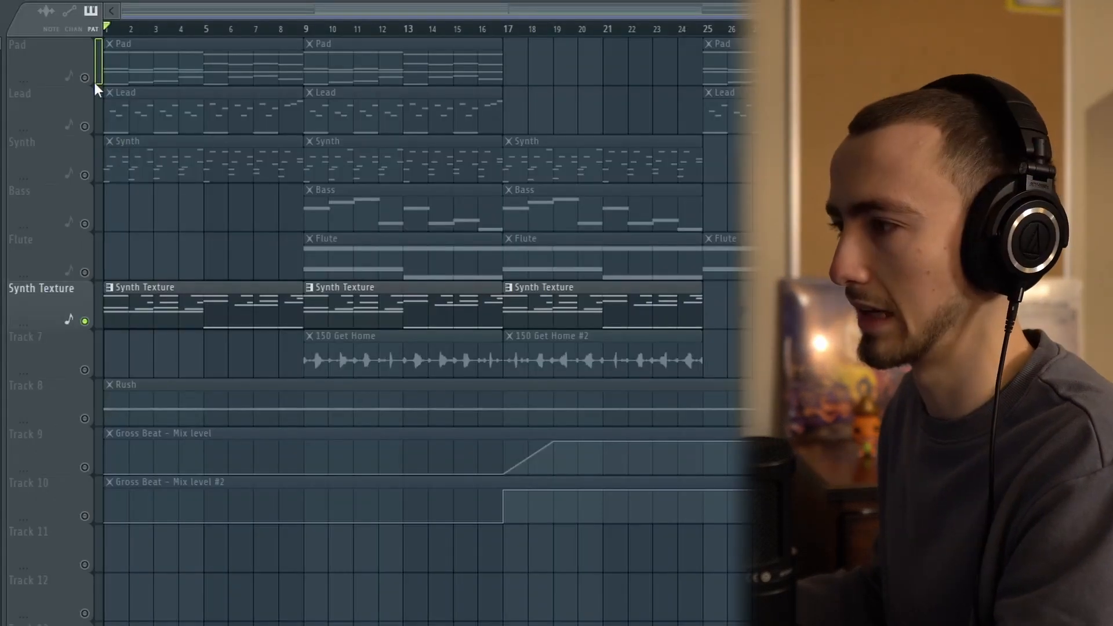
Step: Unmute the Synth track alongside the Synth Texture and audition the two together
left_click(95, 176)
key("space")
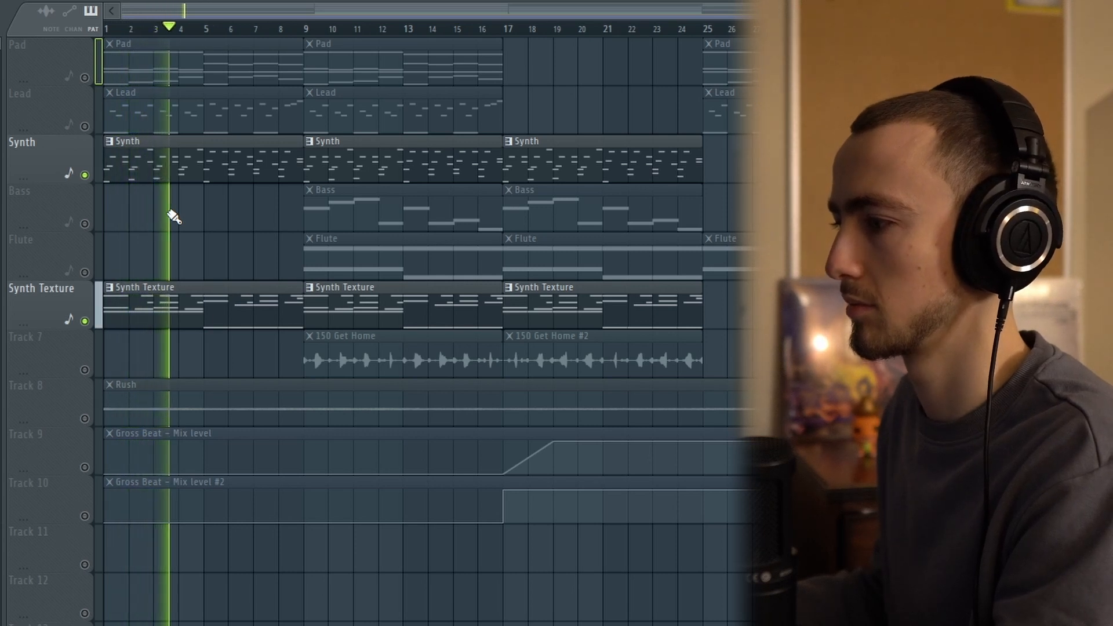
key("space")
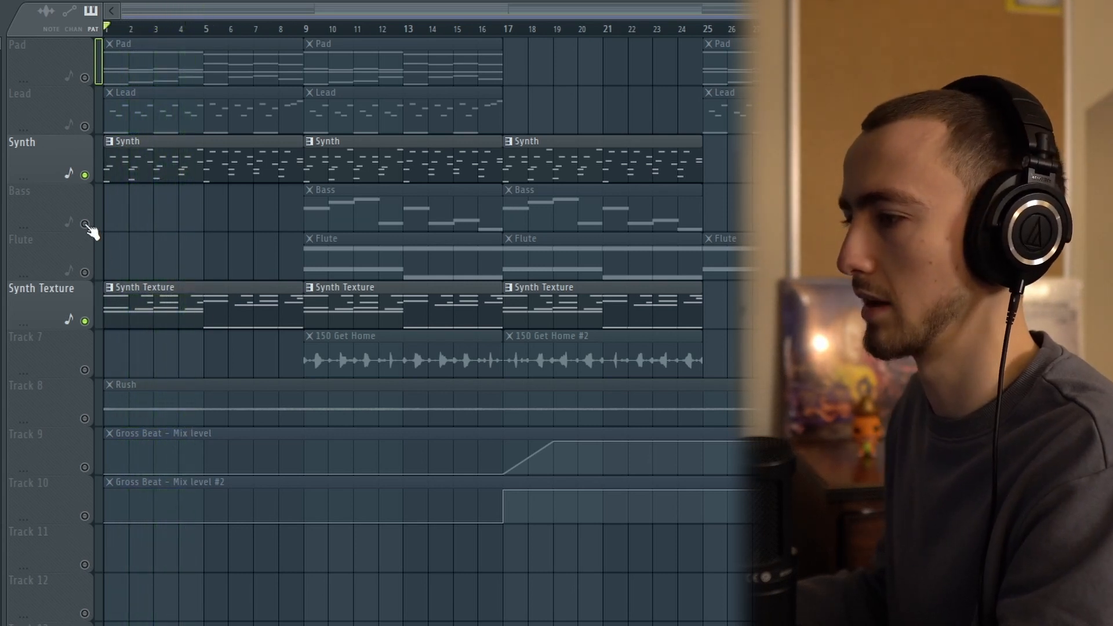
Step: Enable the Bass track for listening, followed by the Flute track on its own
left_click(93, 228)
left_click(97, 271)
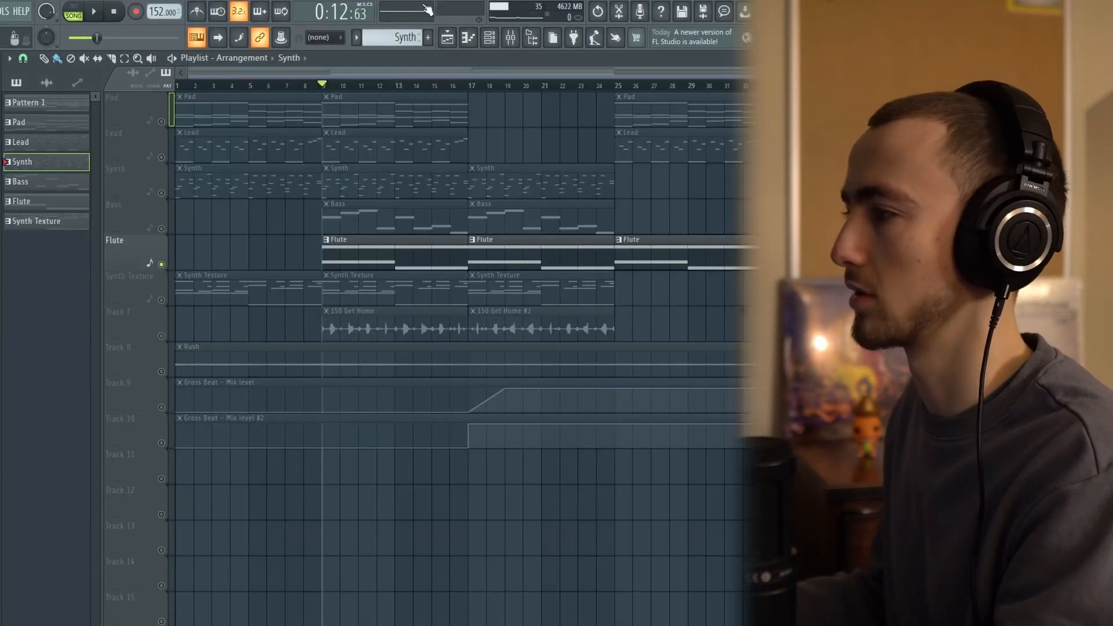
Step: Inspect the Flute's mixer chain of EchoBoy Jr, Fruity parametric EQ 2 and Gross Beat while auditioning the part
left_click(510, 41)
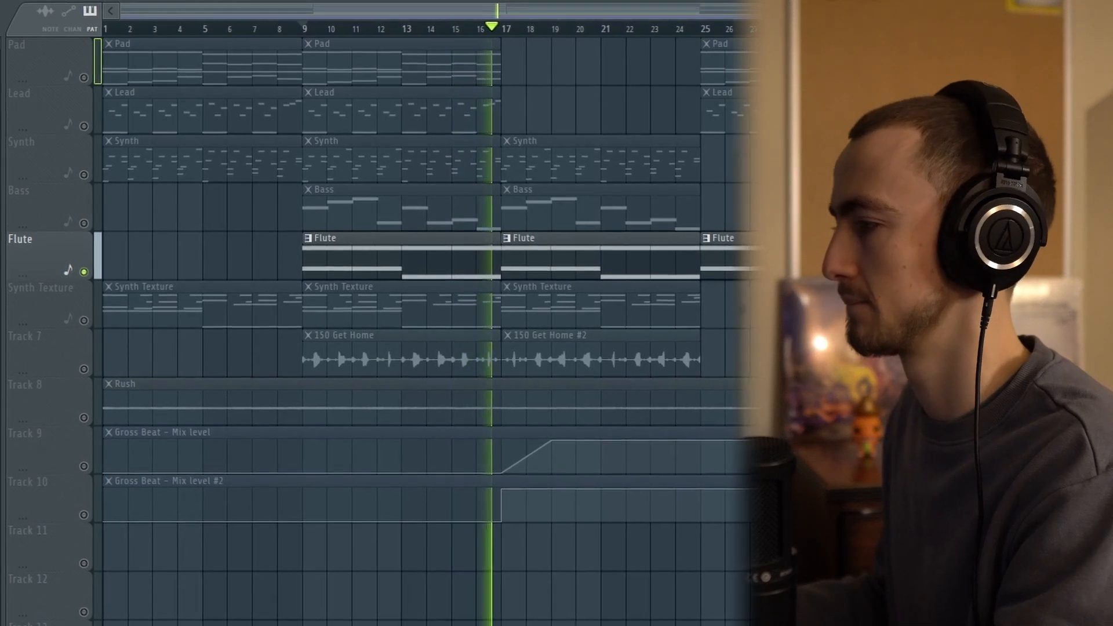
key("space")
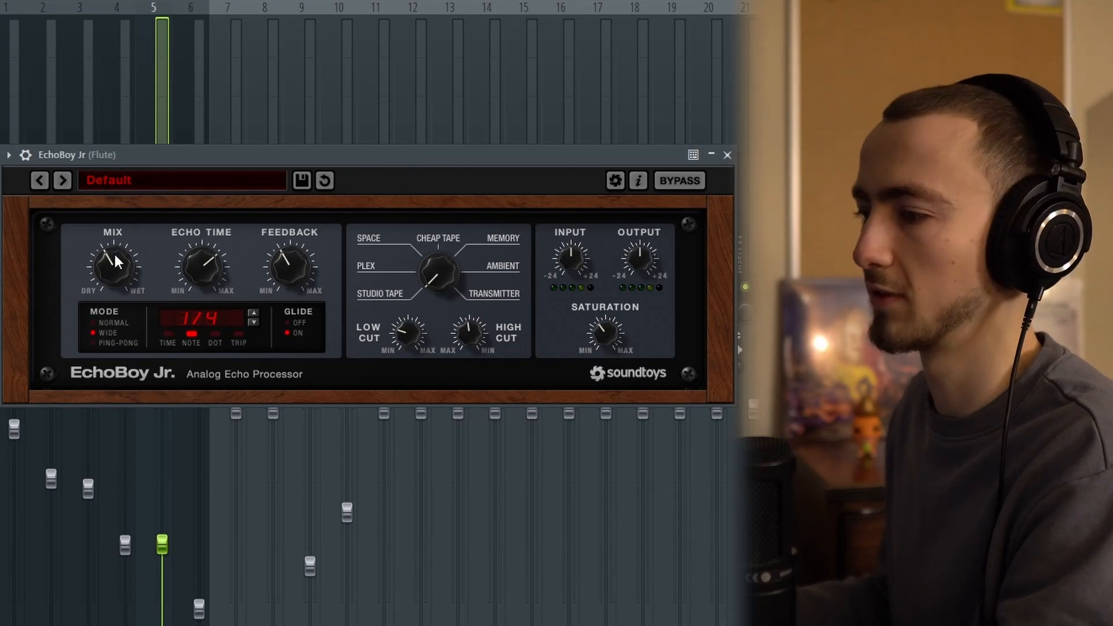
left_click(732, 156)
key("space")
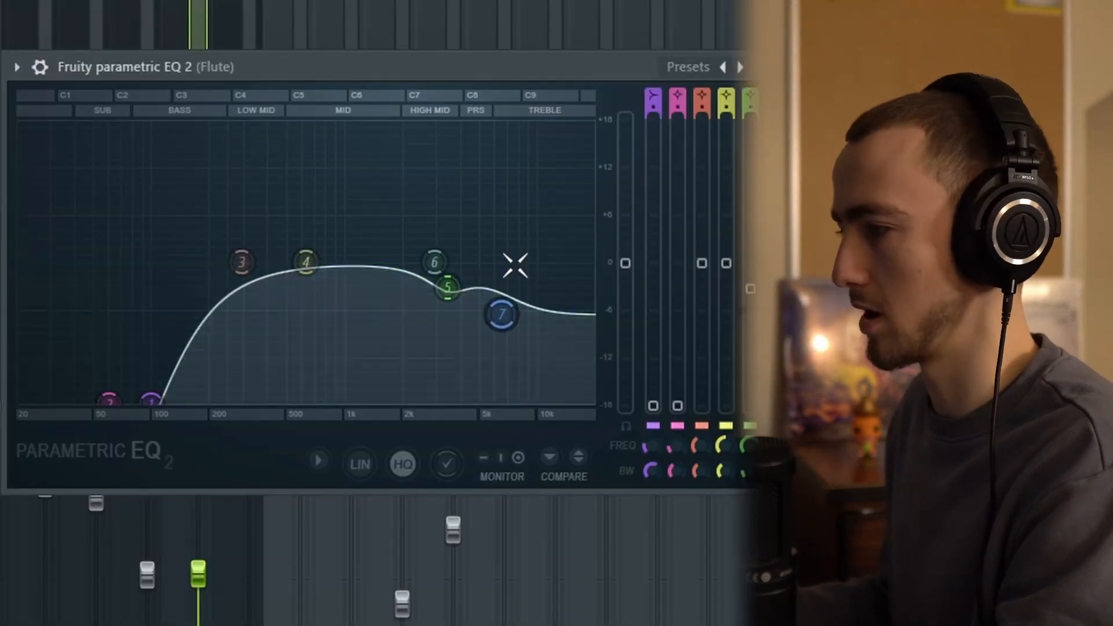
left_click(447, 287)
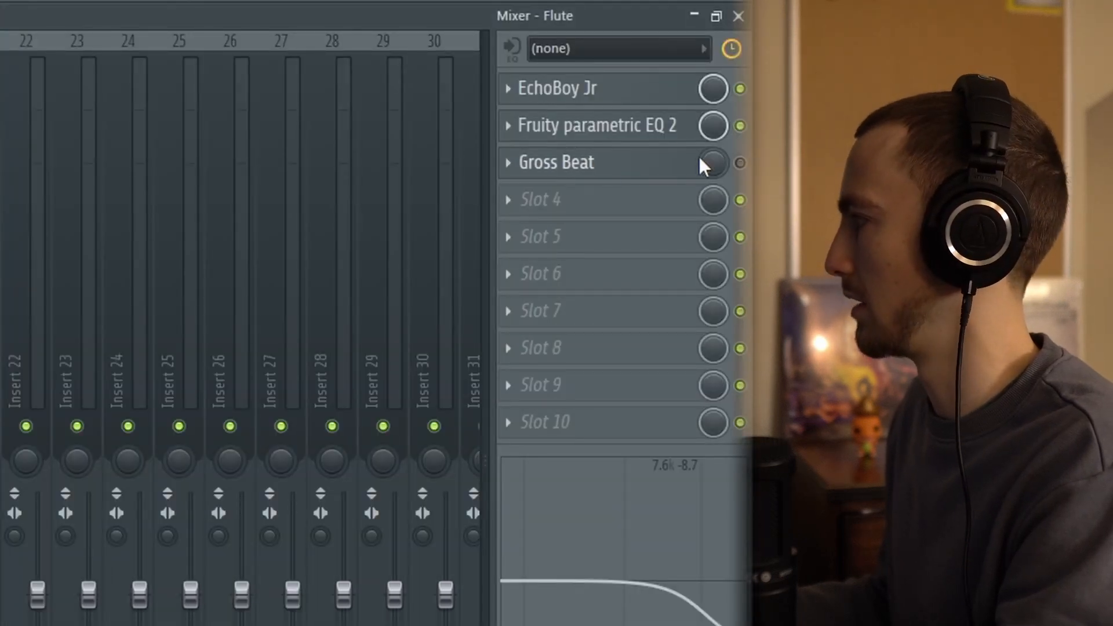
left_click(738, 17)
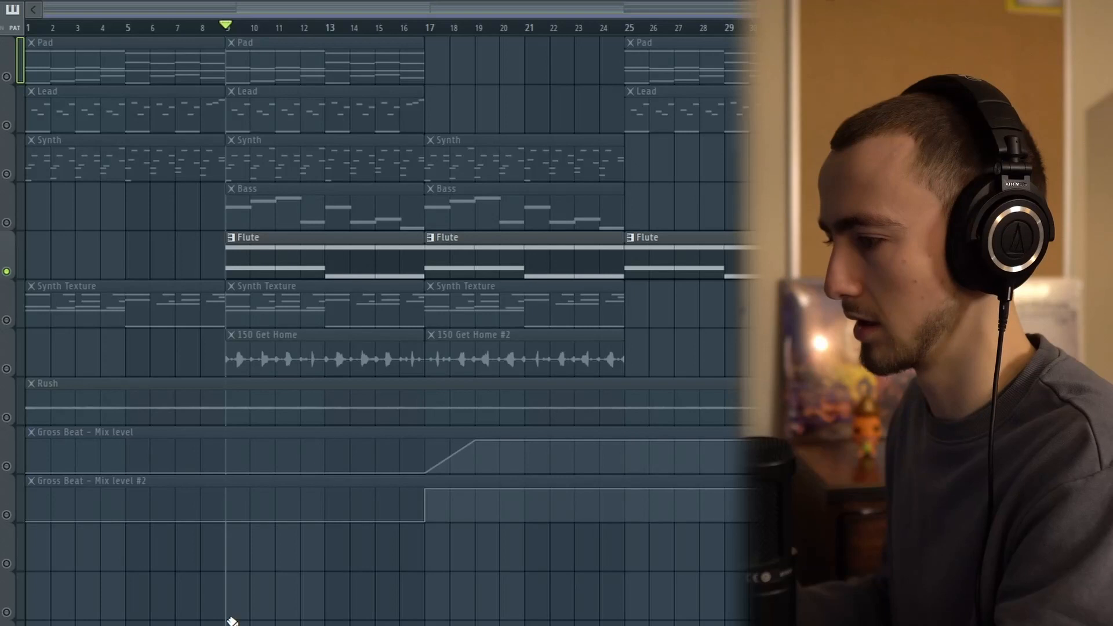
Step: Enable the Gross Beat mix level automation, Synth and Synth Texture tracks alongside the Flute and audition them from bar 17
left_click(7, 468)
key("space")
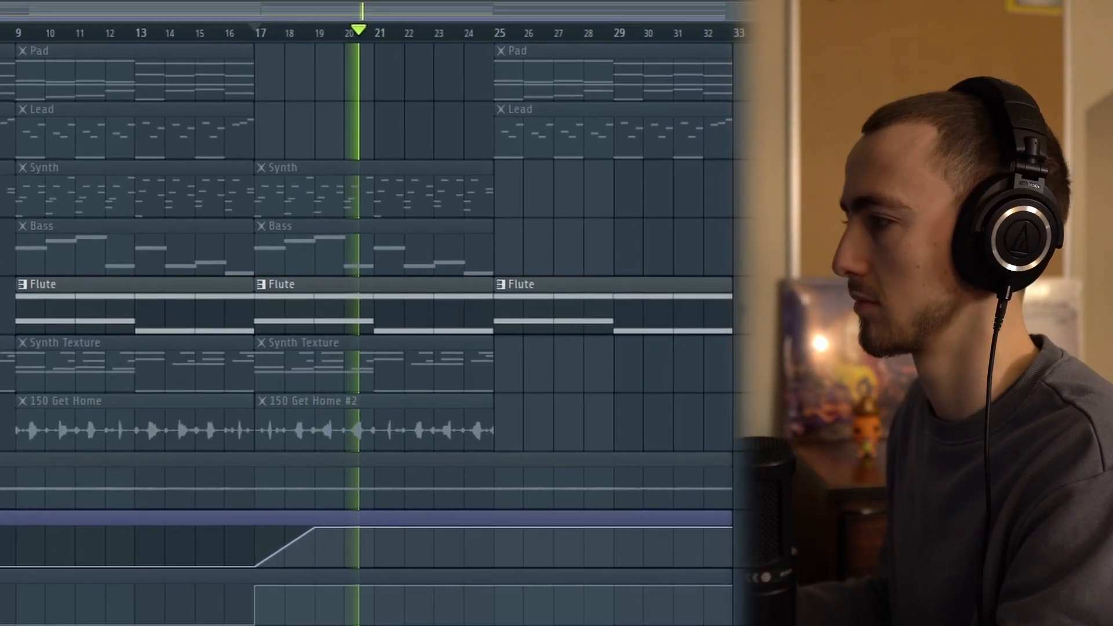
left_click(1, 188)
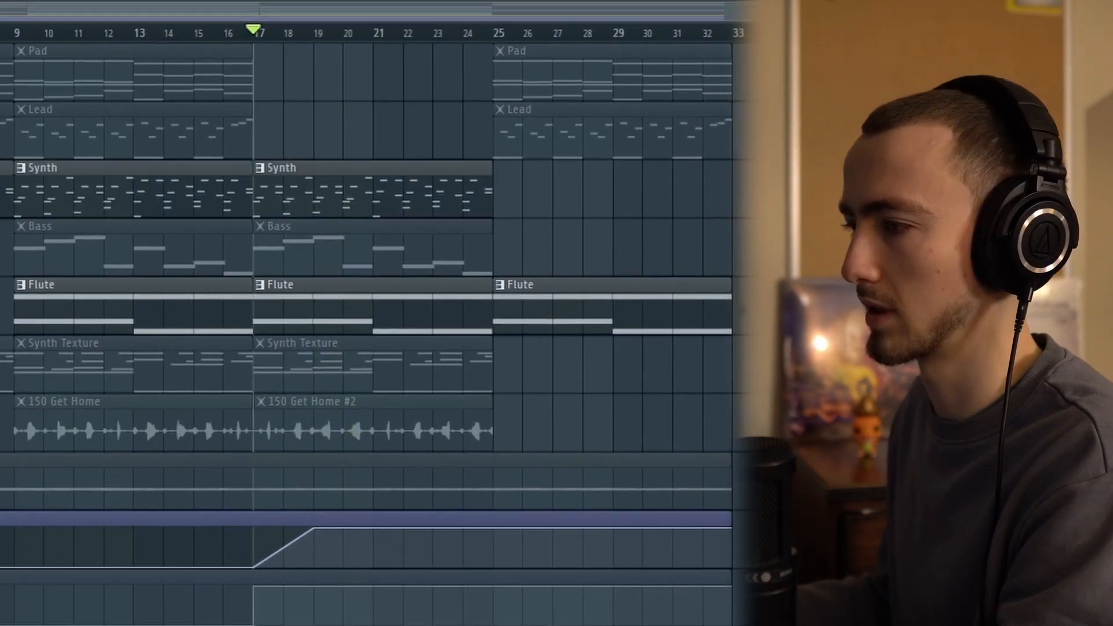
left_click(2, 247)
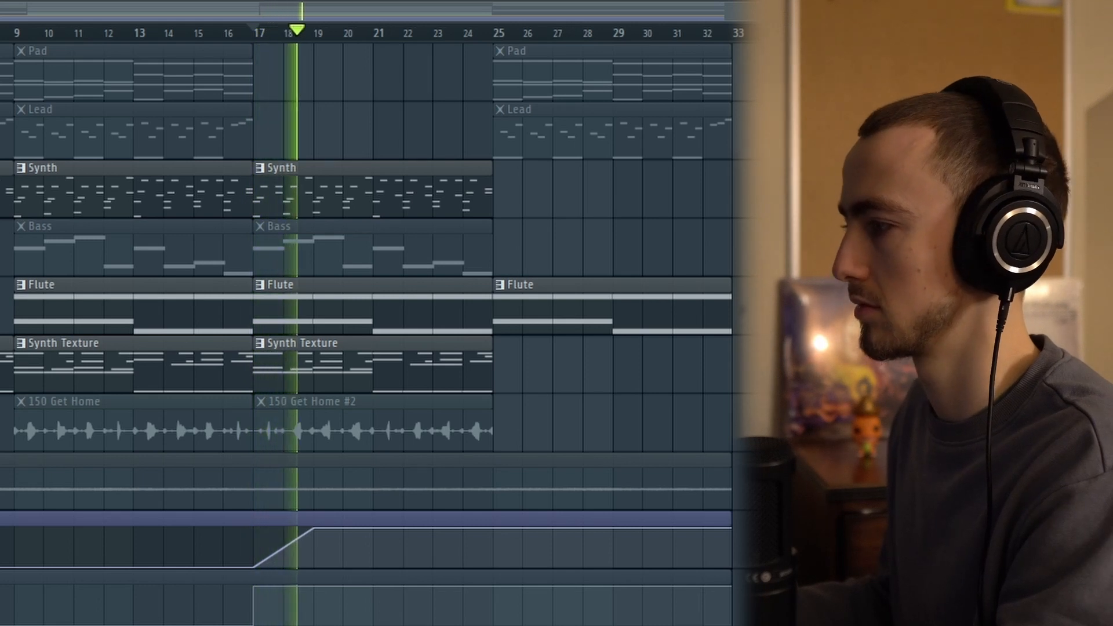
key("space")
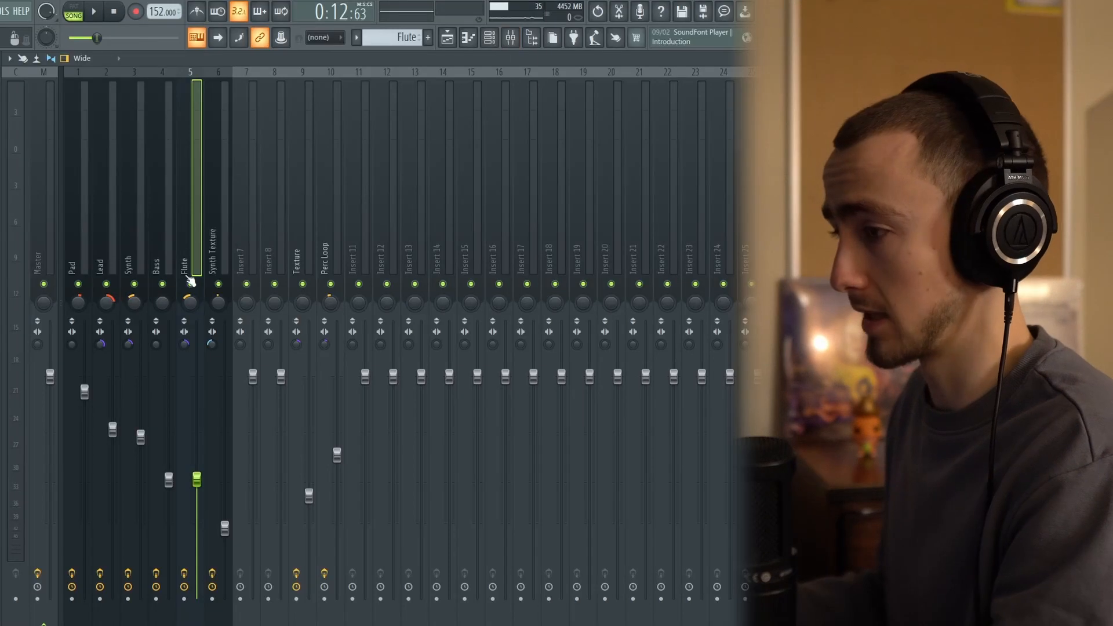
Step: Inspect the Bass channel's Jasper preset and its EQ SITRAL-295 mixer effect, including the visualizer curve
left_click(168, 250)
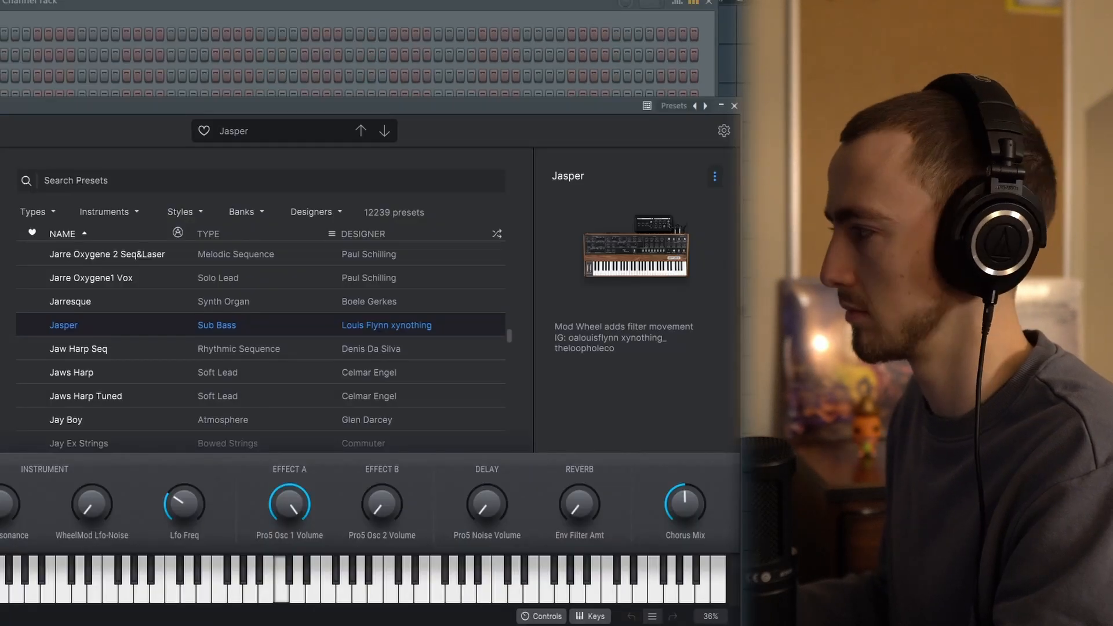
mouse_move(588, 164)
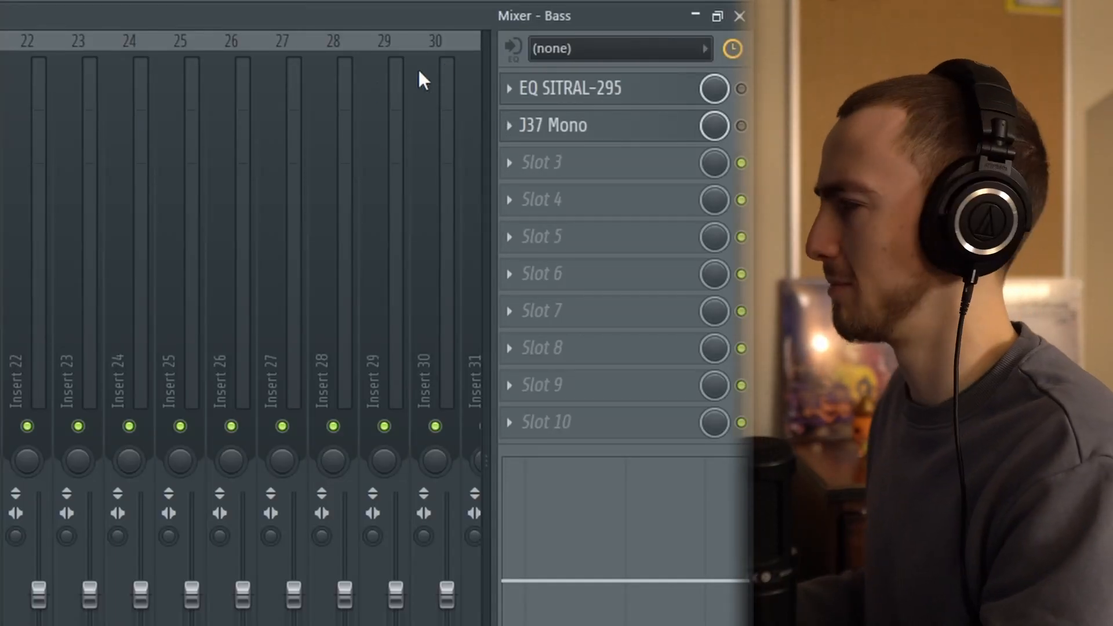
left_click(600, 93)
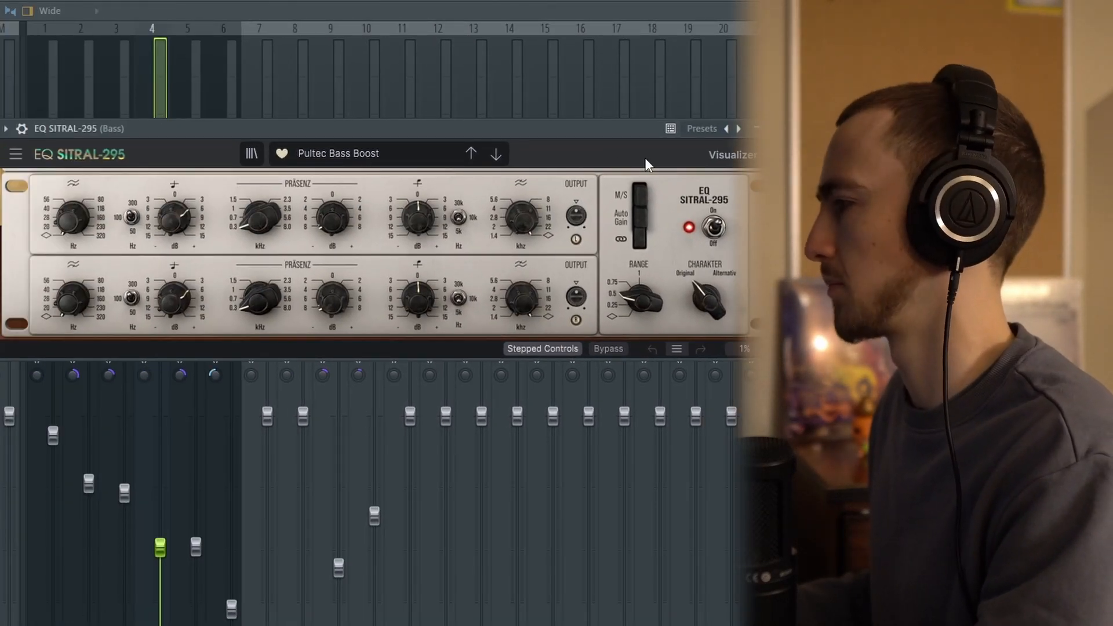
left_click(721, 162)
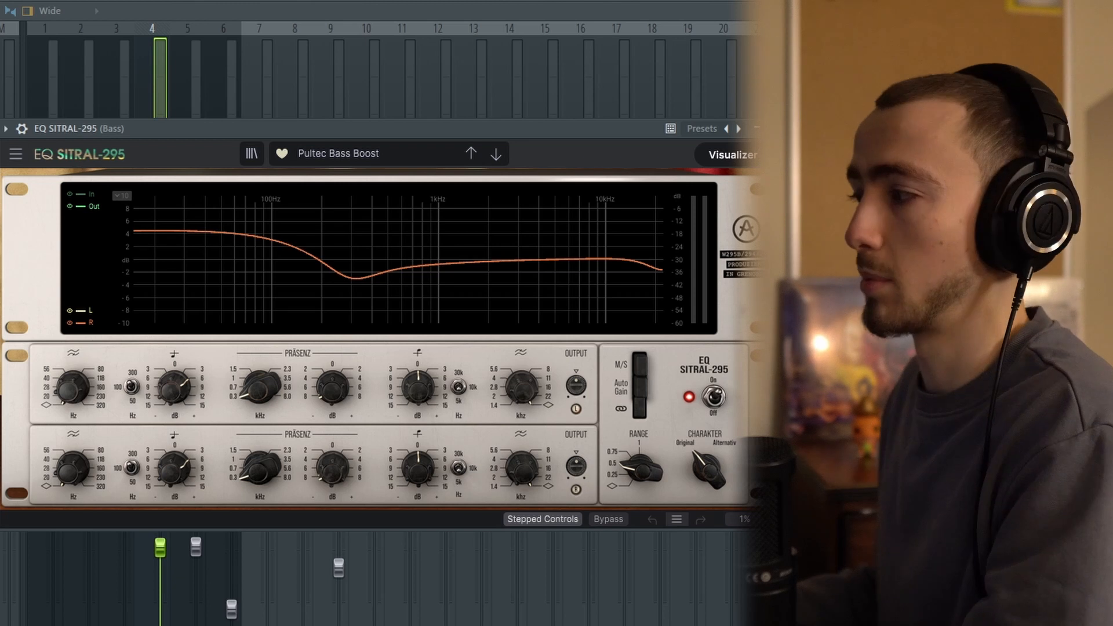
left_click(652, 152)
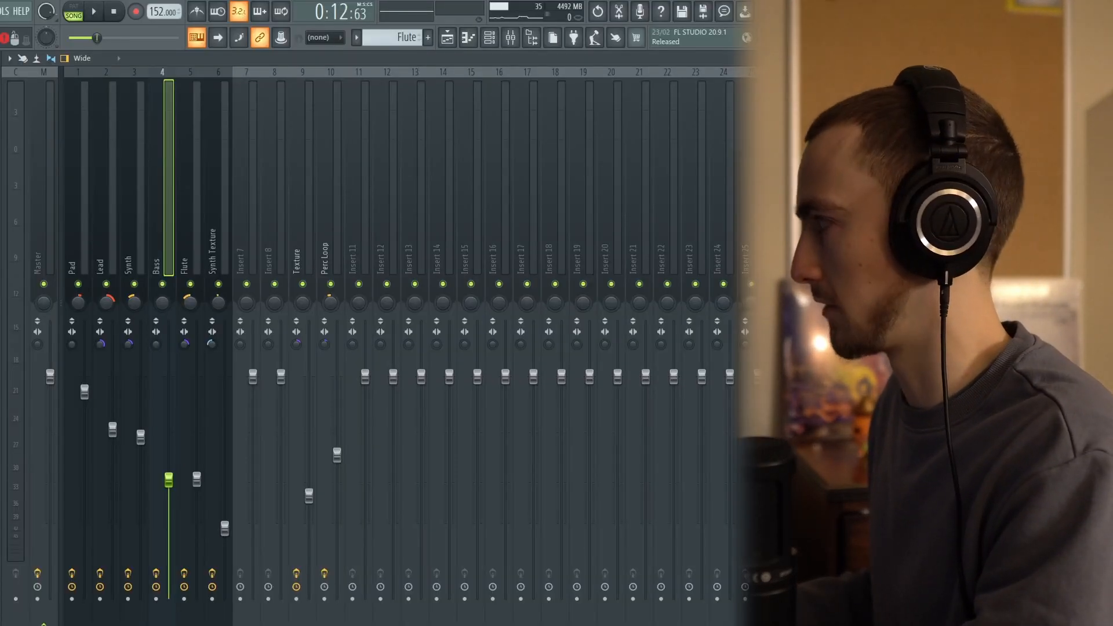
Step: Audition the Bass from bar 9 while inspecting its J37 Mono tape effect, and return to the playlist
left_click(94, 13)
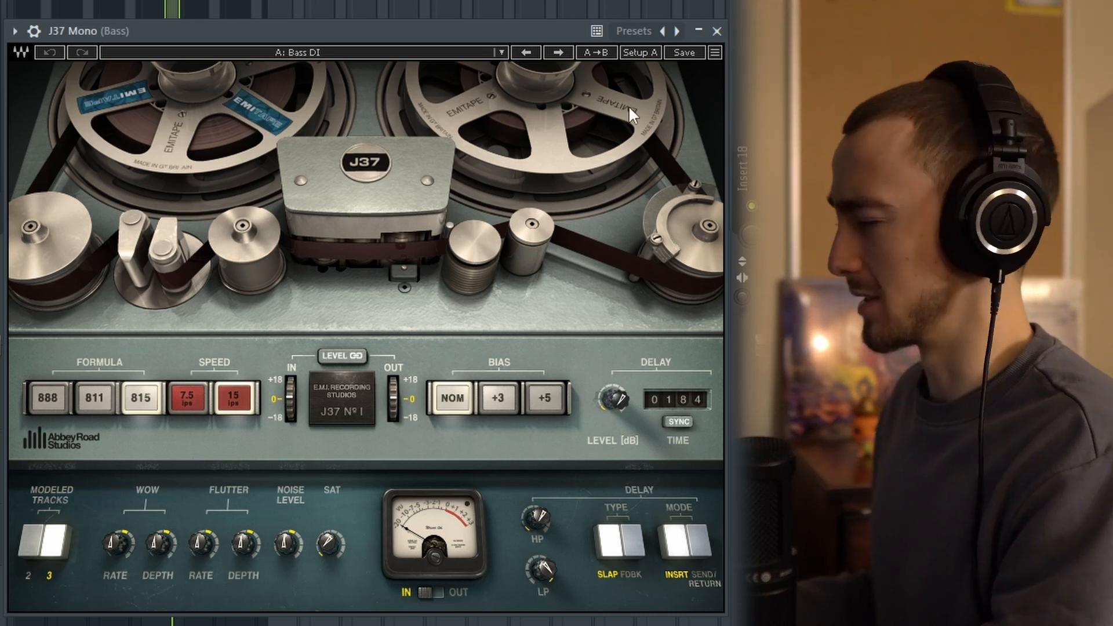
left_click(719, 31)
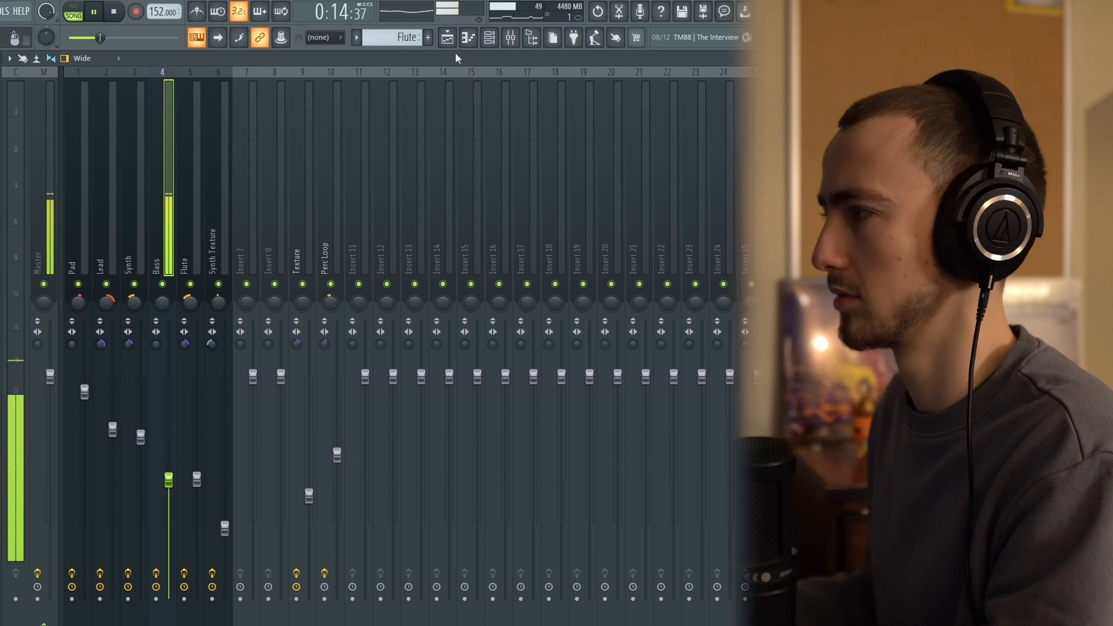
left_click(447, 40)
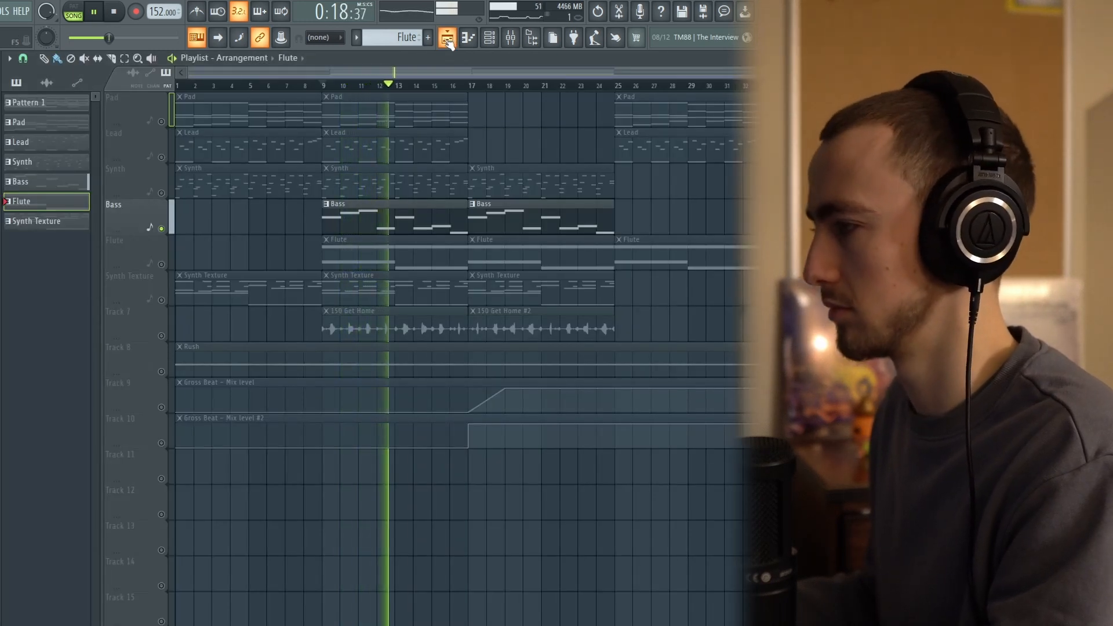
key("space")
Step: Solo the Rush texture on Track 8, audition it from the start and inspect its Texture mixer track
left_click(163, 372)
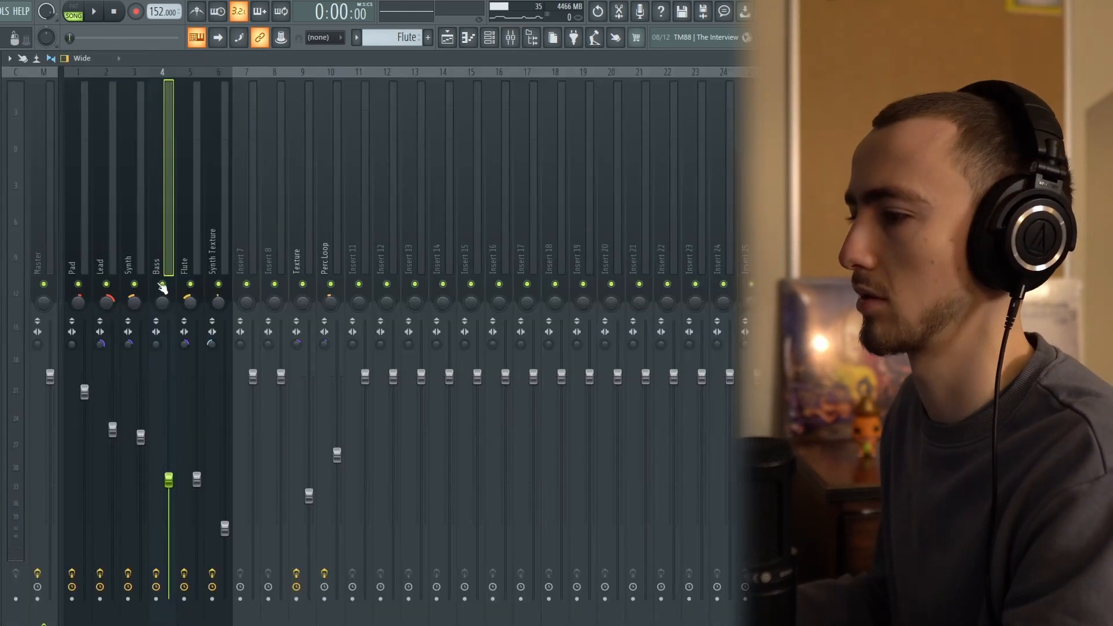
key("space")
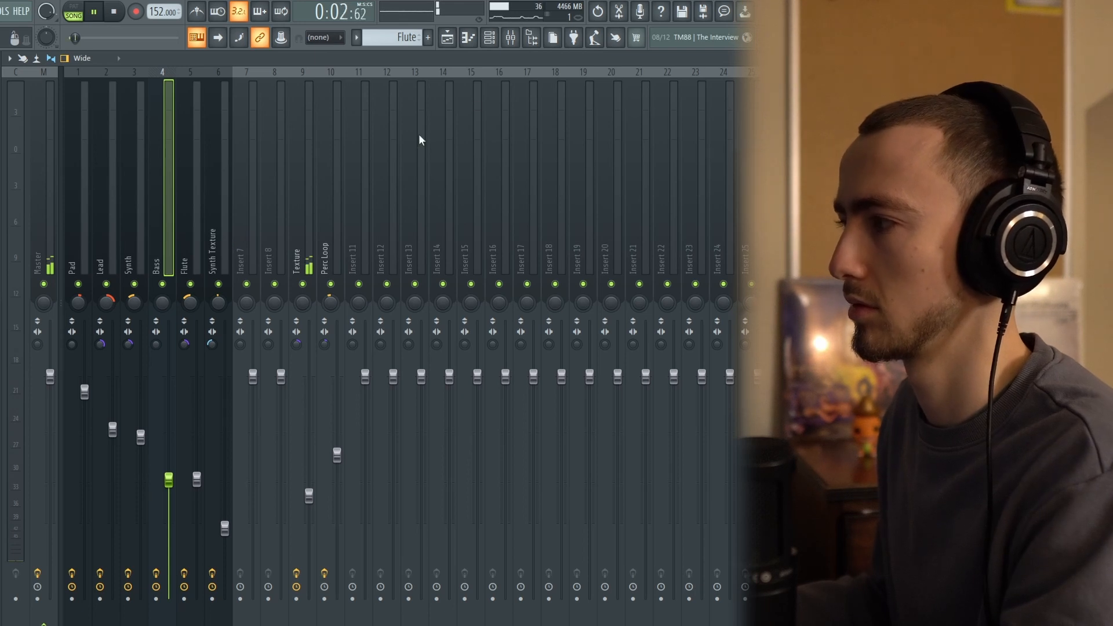
left_click(453, 43)
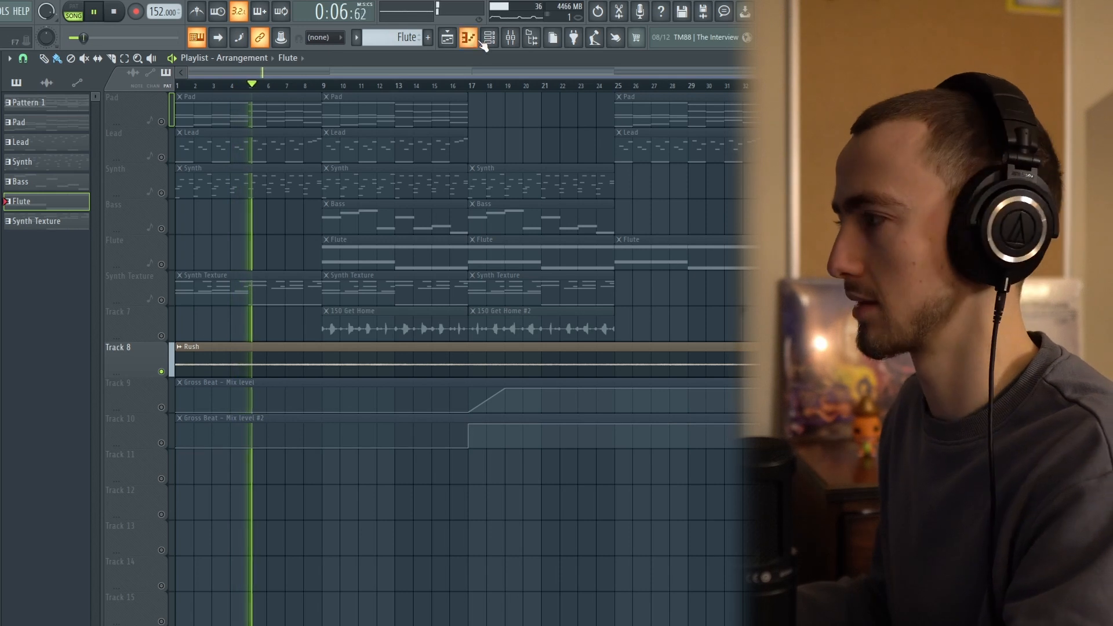
left_click(512, 38)
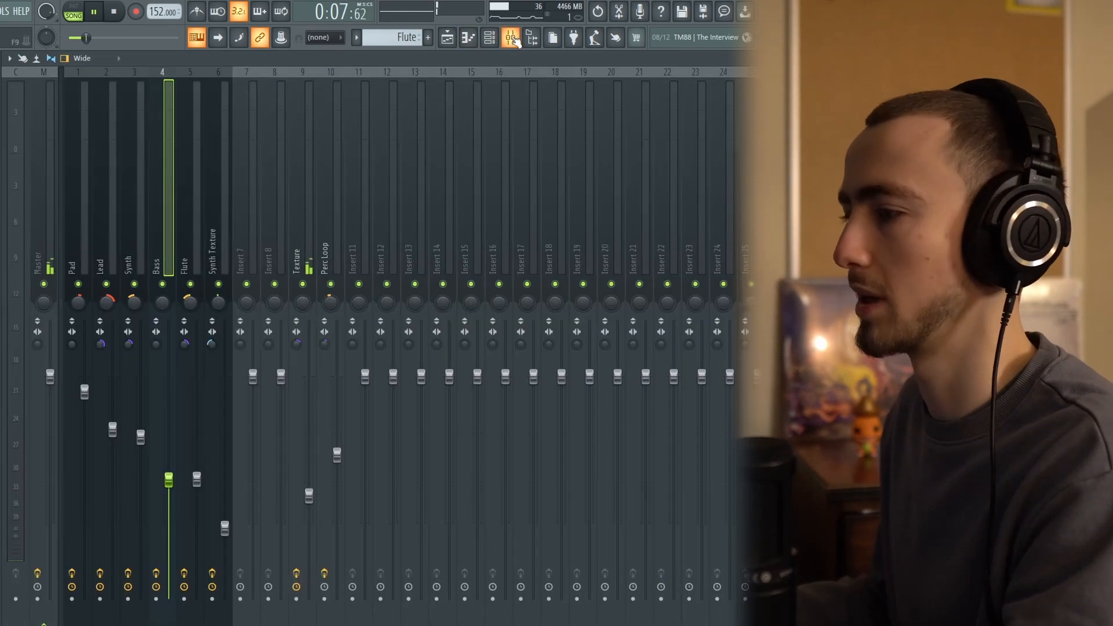
left_click(311, 190)
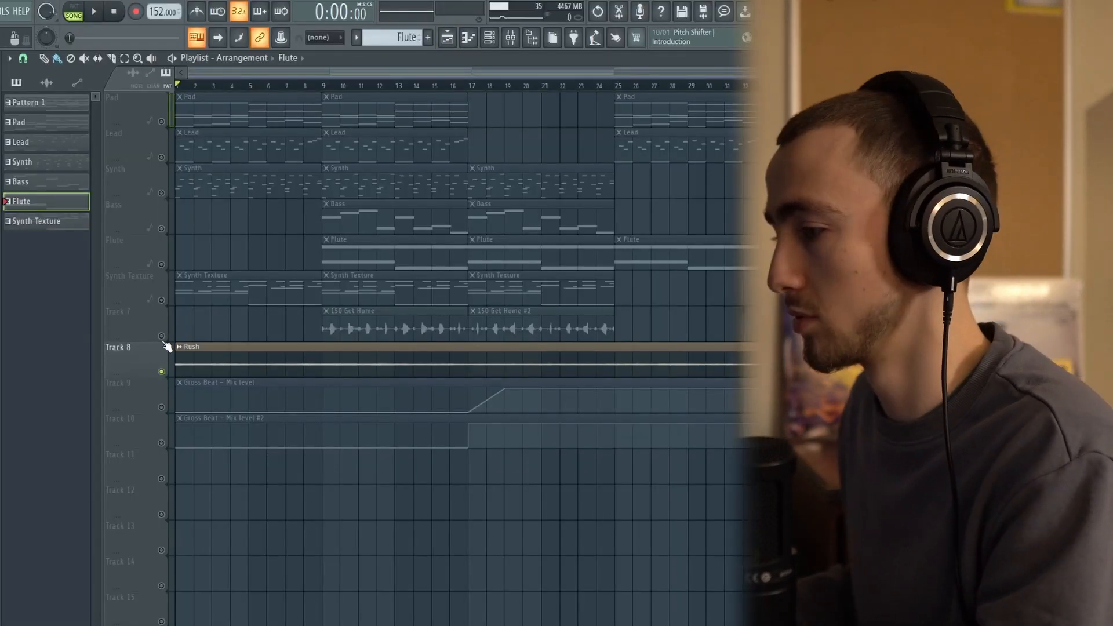
Step: Solo Track 7 and audition the 150 Get Home loop from bar 9 and again from bar 17
left_click(164, 341)
left_click(323, 85)
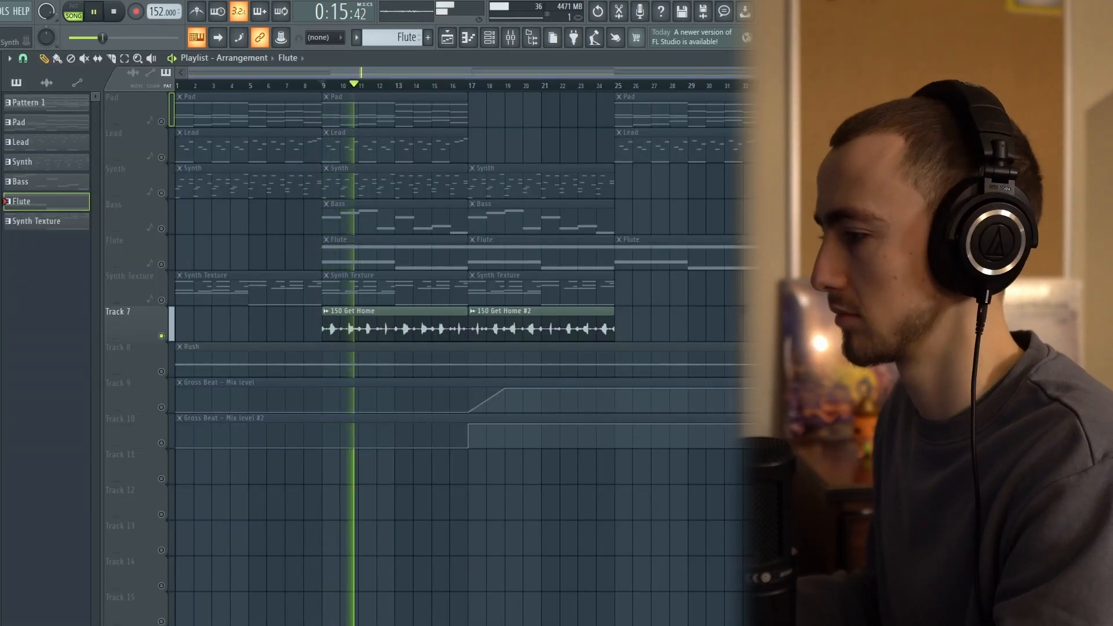
key("space")
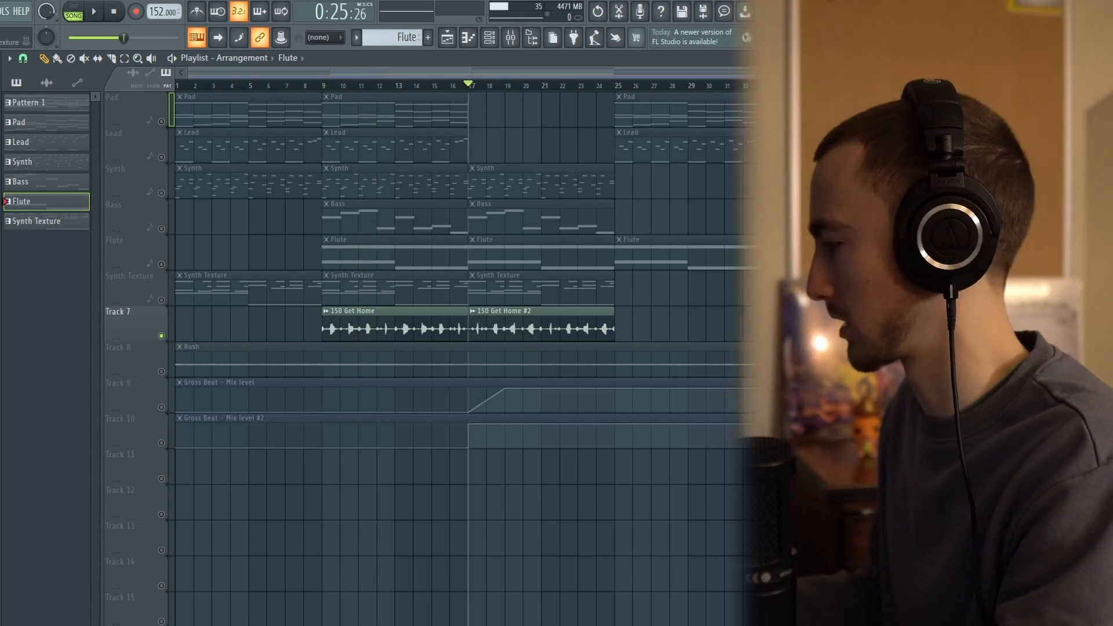
key("space")
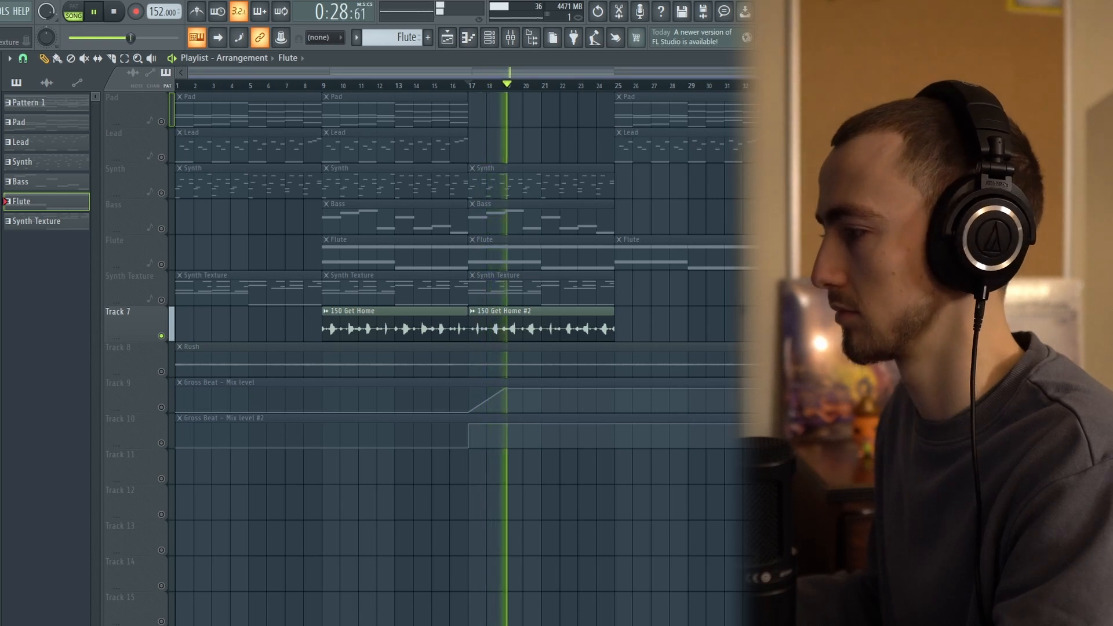
key("space")
Step: Check the Perc Loop mixer track and replay the soloed 150 Get Home #2 clip from bar 17
key("F9")
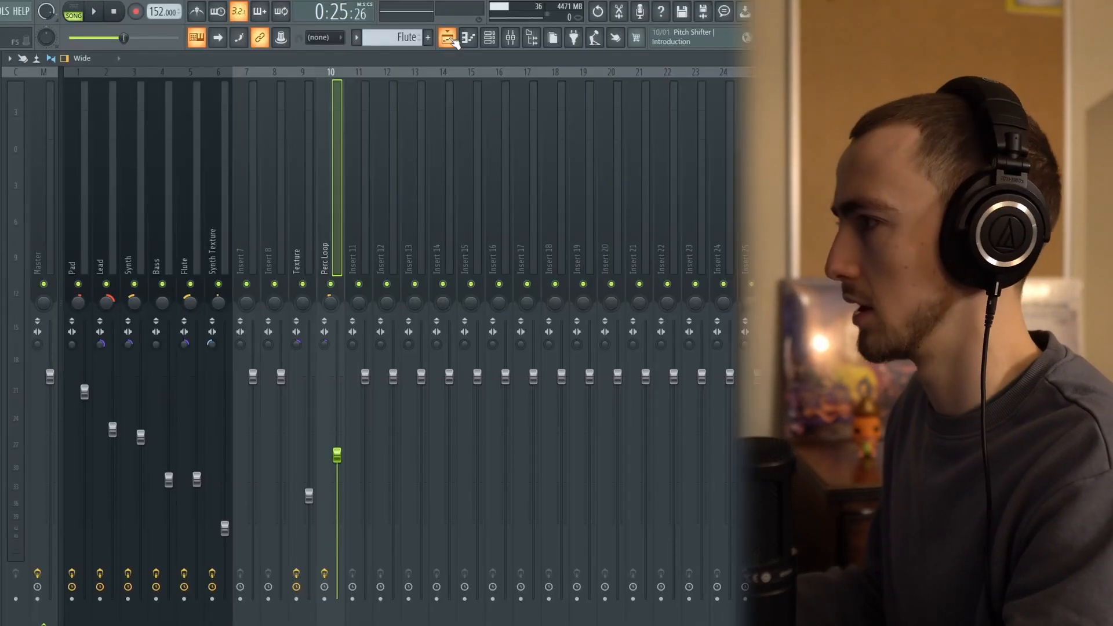
left_click(448, 39)
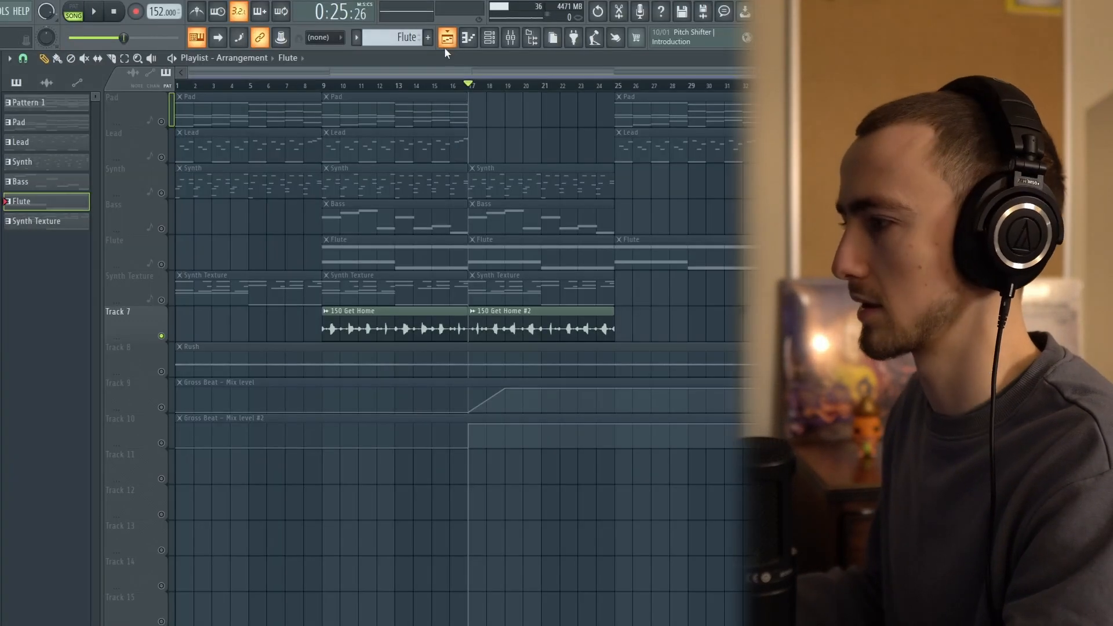
key("space")
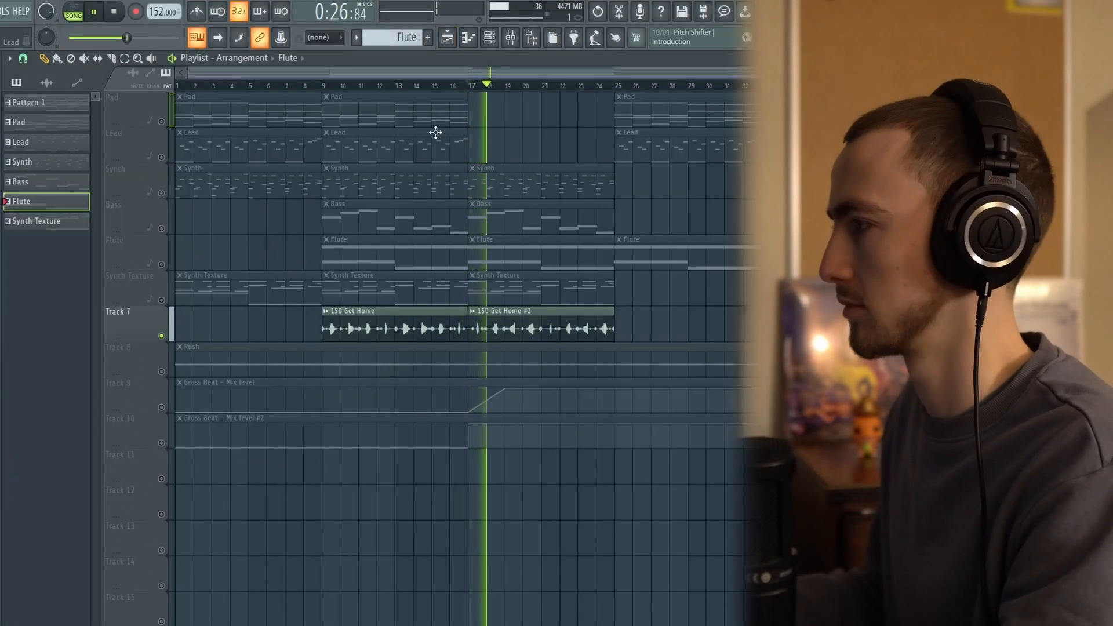
key("space")
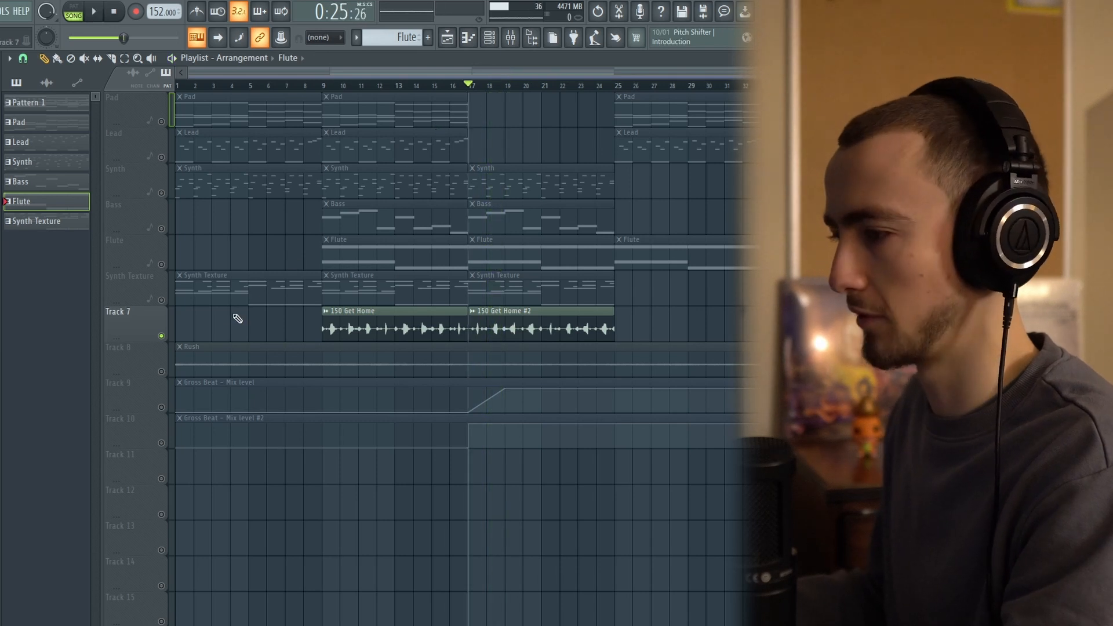
Step: Unmute every playlist track and audition the full arrangement from bar 17 and from bar 9
right_click(162, 336)
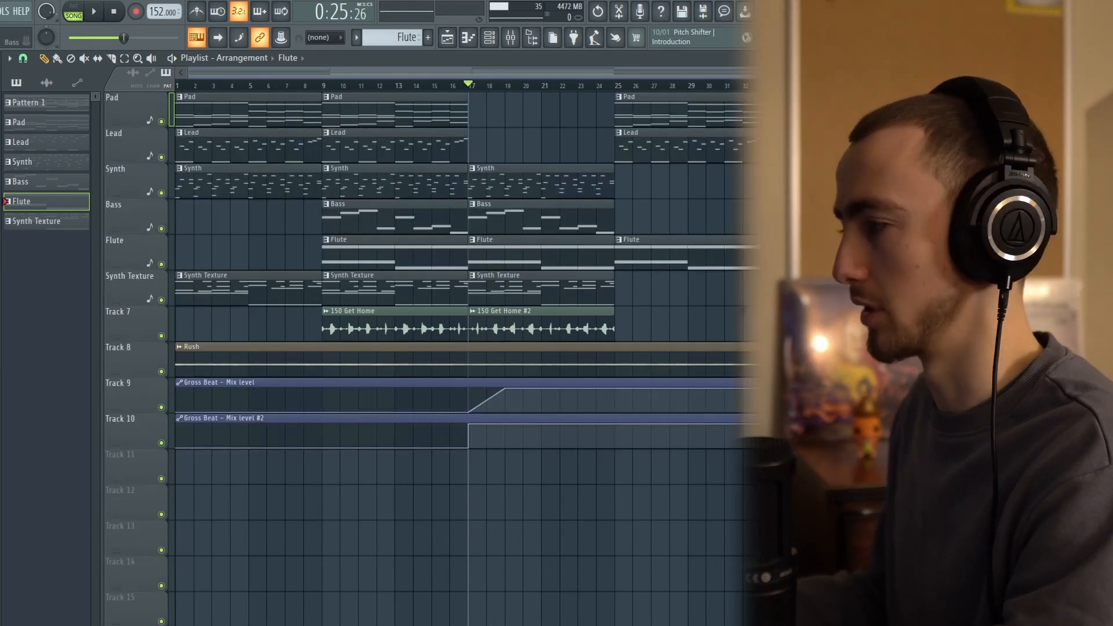
key("space")
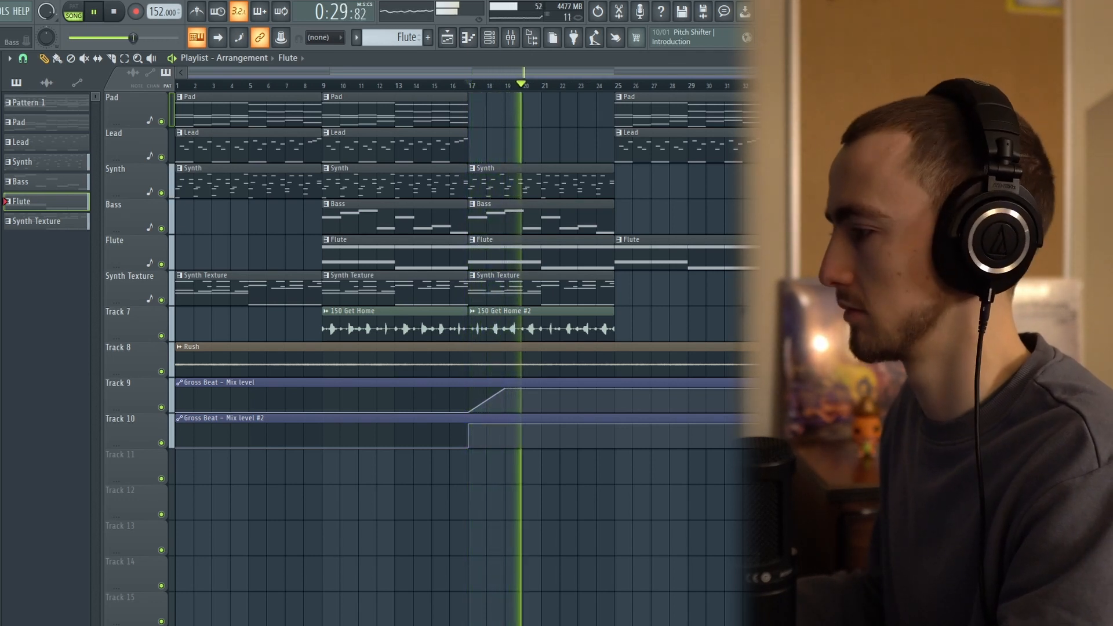
key("space")
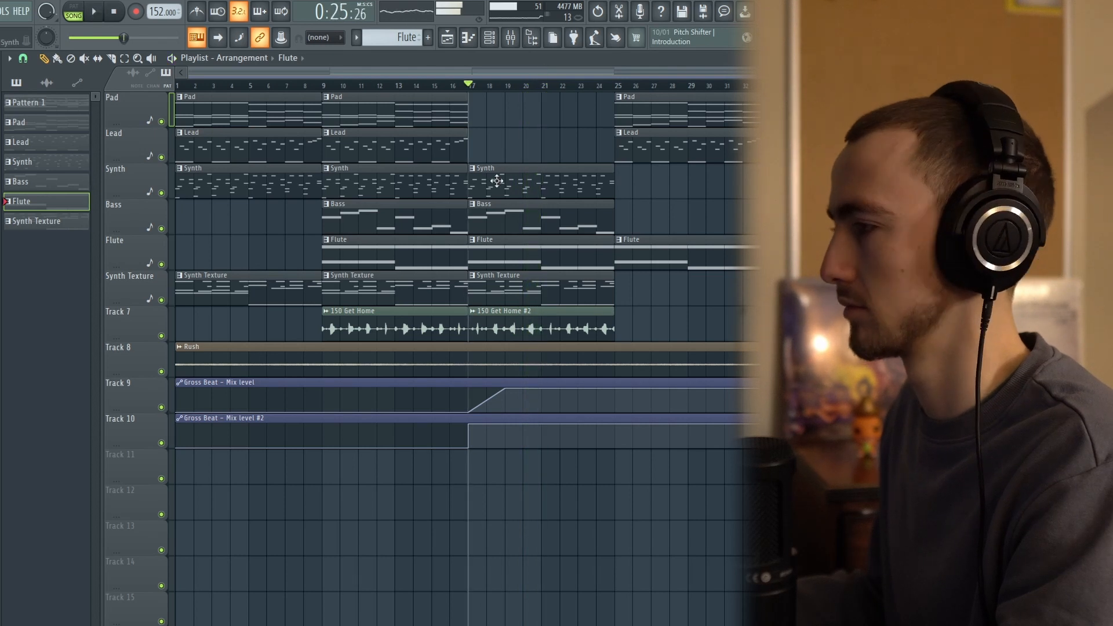
key("space")
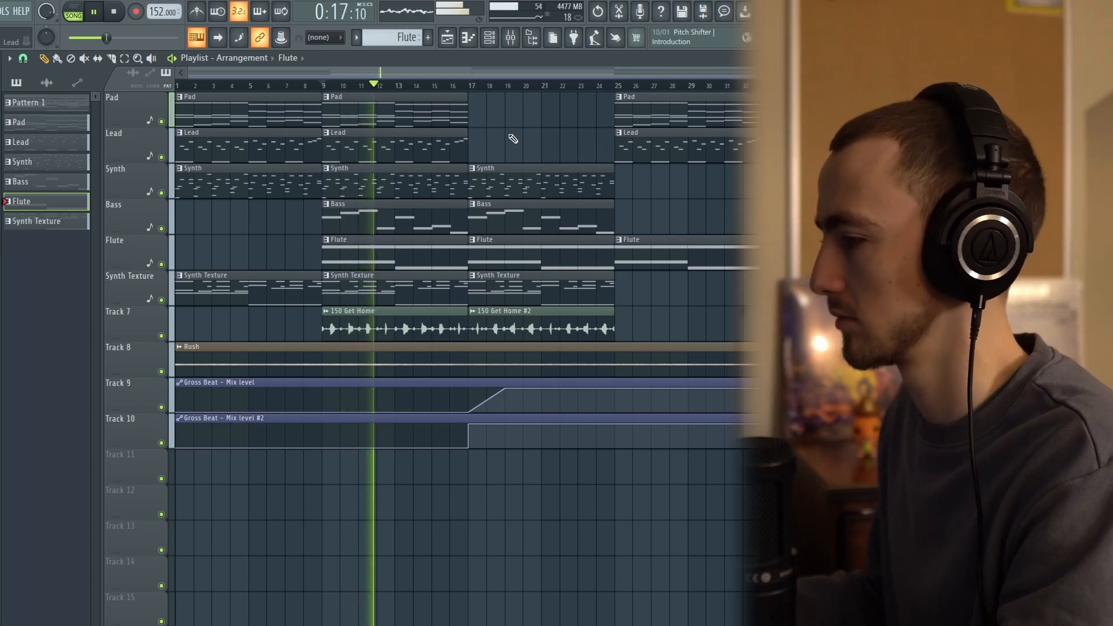
key("space")
Step: Show the Master mixer track's effect chain and check its SoundShifter Pitch Stereo and Fruity soft clipper effects
left_click(511, 37)
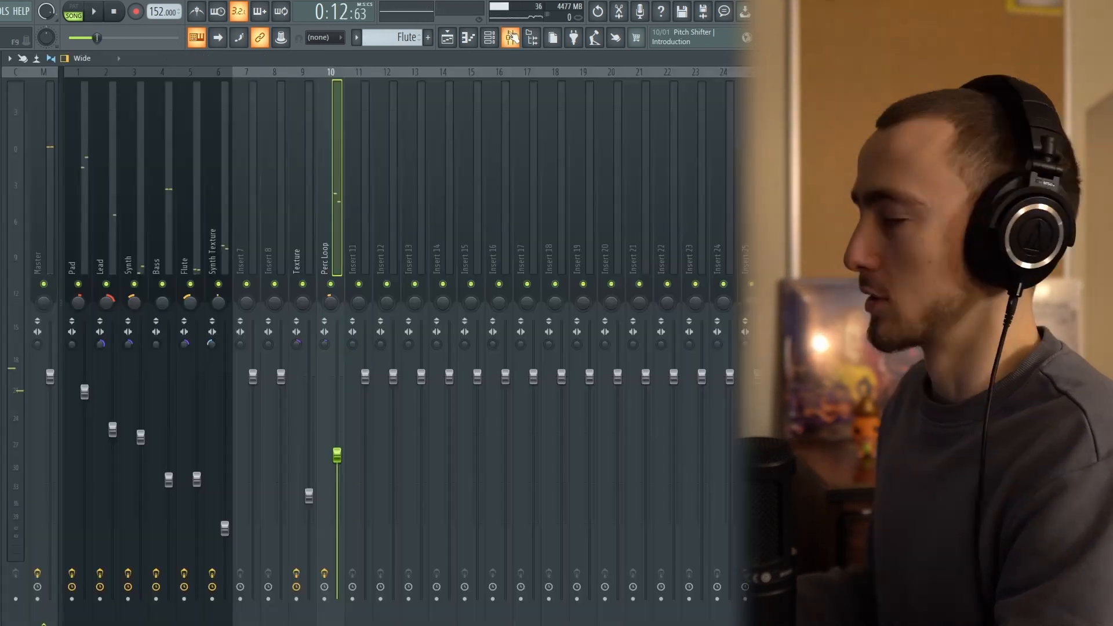
left_click(50, 176)
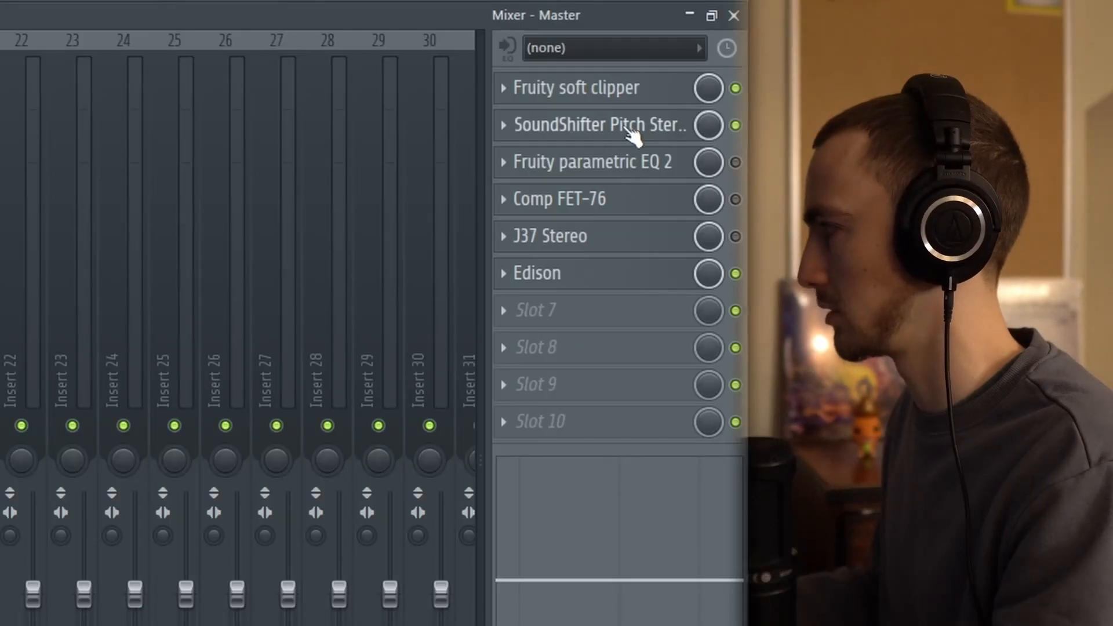
left_click(629, 130)
left_click(642, 84)
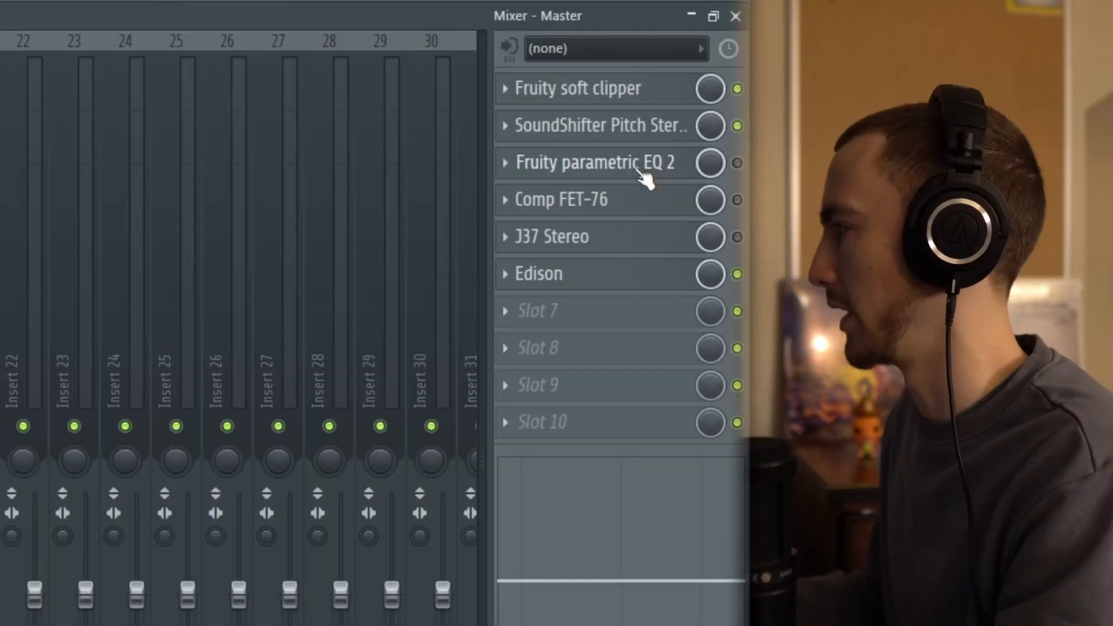
Step: Enable Fruity parametric EQ 2 on the Master track and inspect the J37 Stereo tape effect's settings
left_click(646, 174)
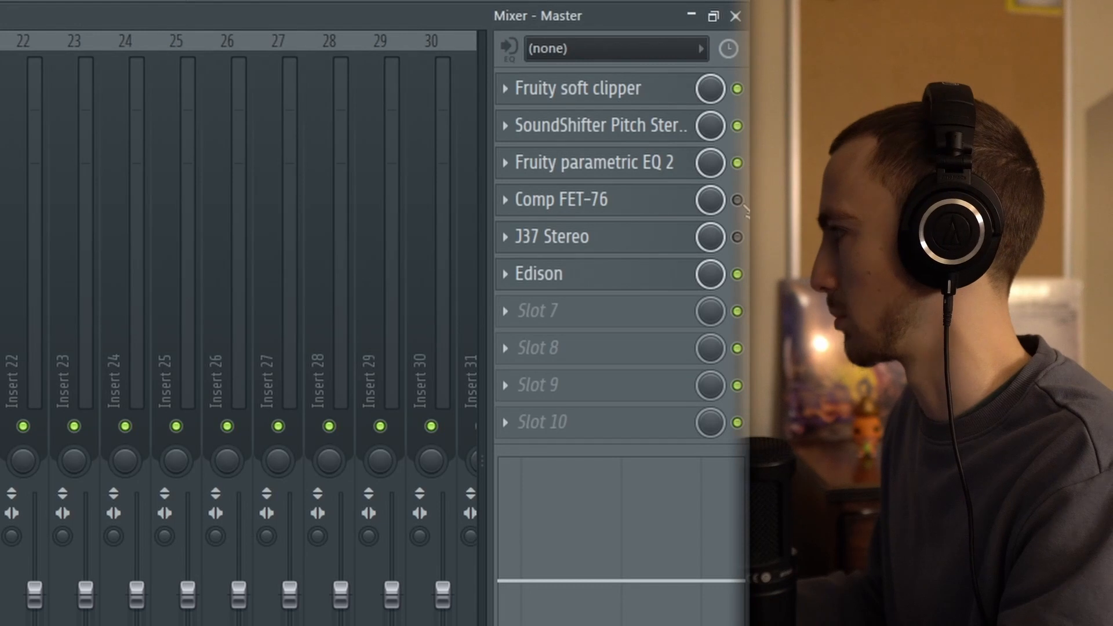
left_click(592, 239)
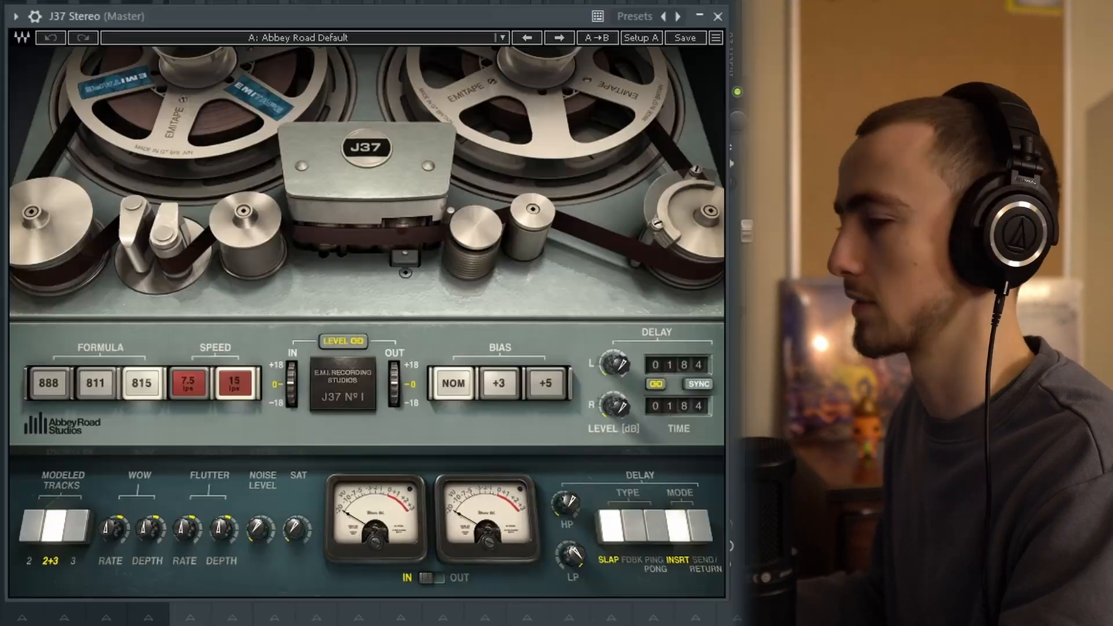
left_click_drag(370, 15, 366, 32)
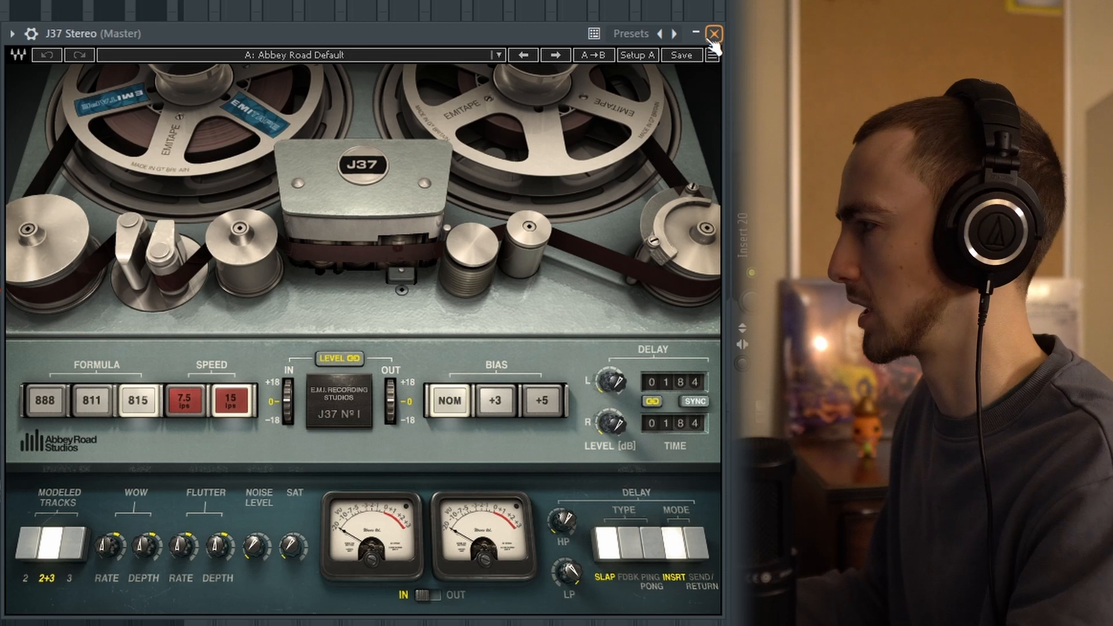
left_click(713, 38)
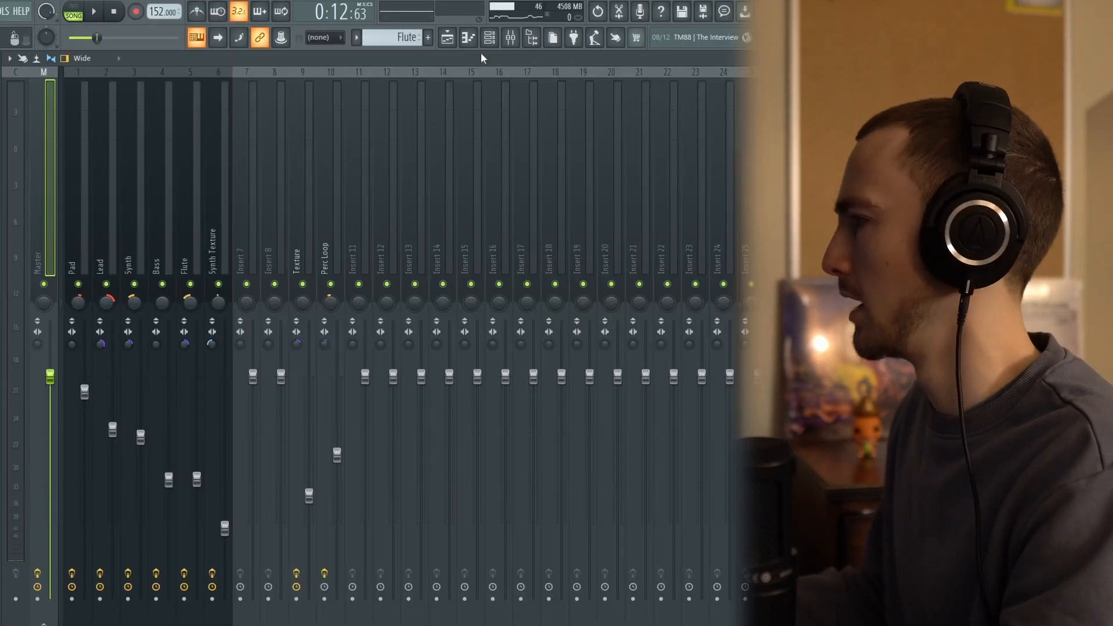
Step: Return to the playlist and play the full arrangement from bar 1
left_click(447, 38)
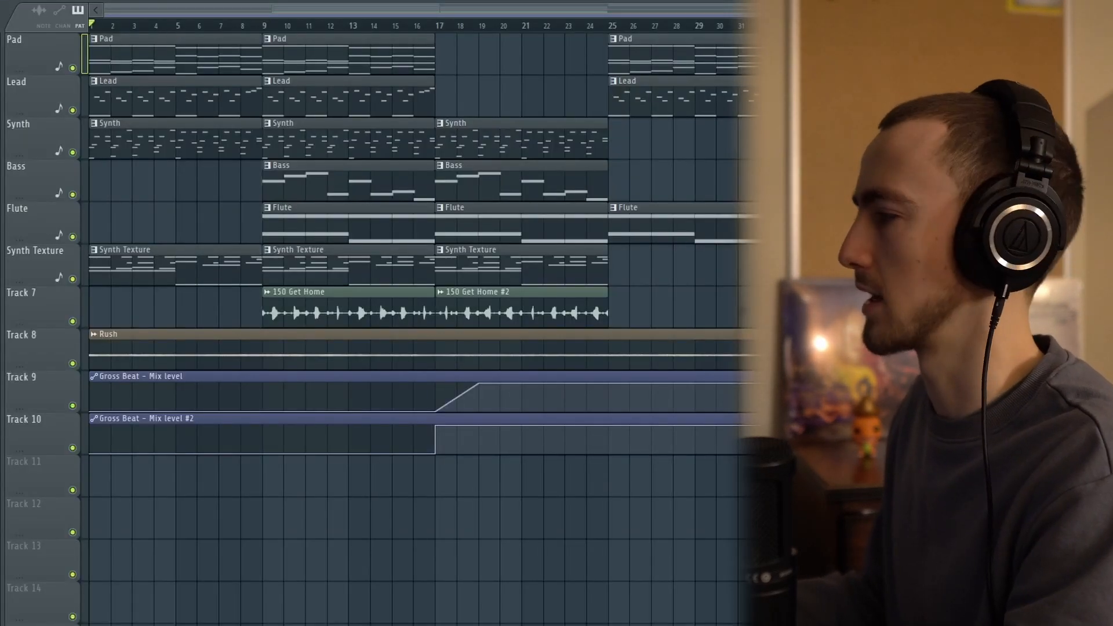
key("space")
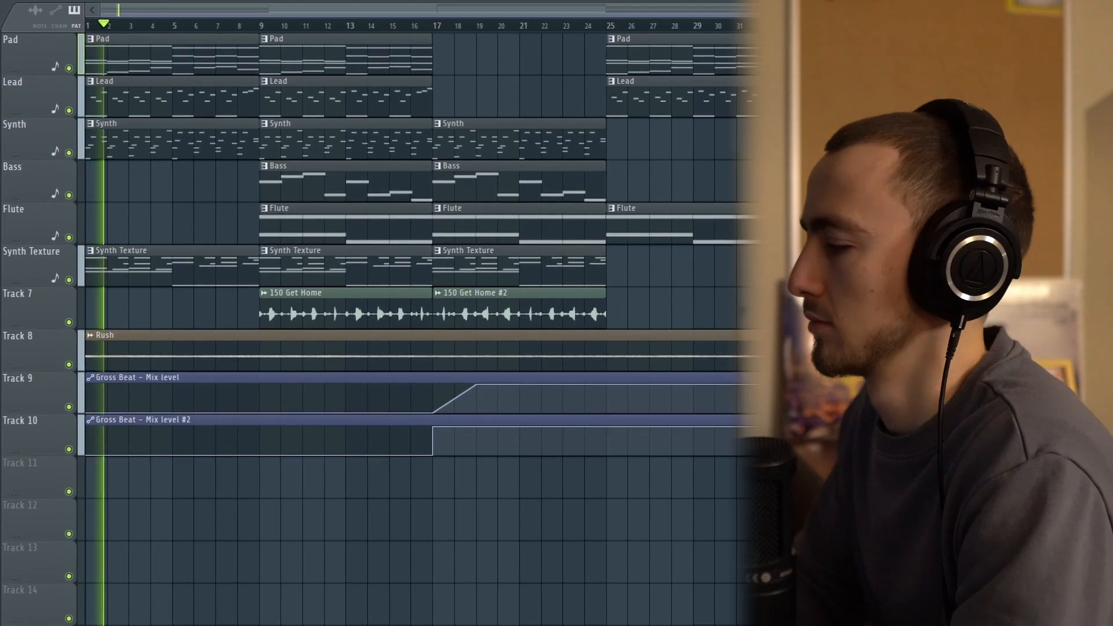